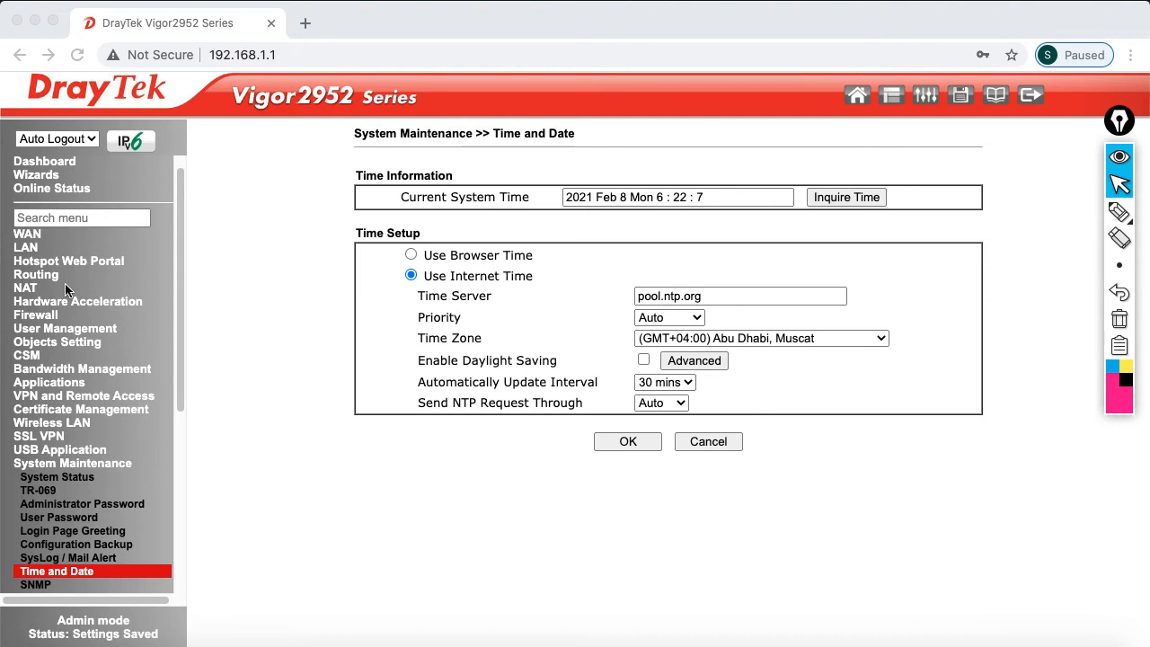
Open the LAN 1 details page from LAN General Setup
click(31, 249)
click(31, 250)
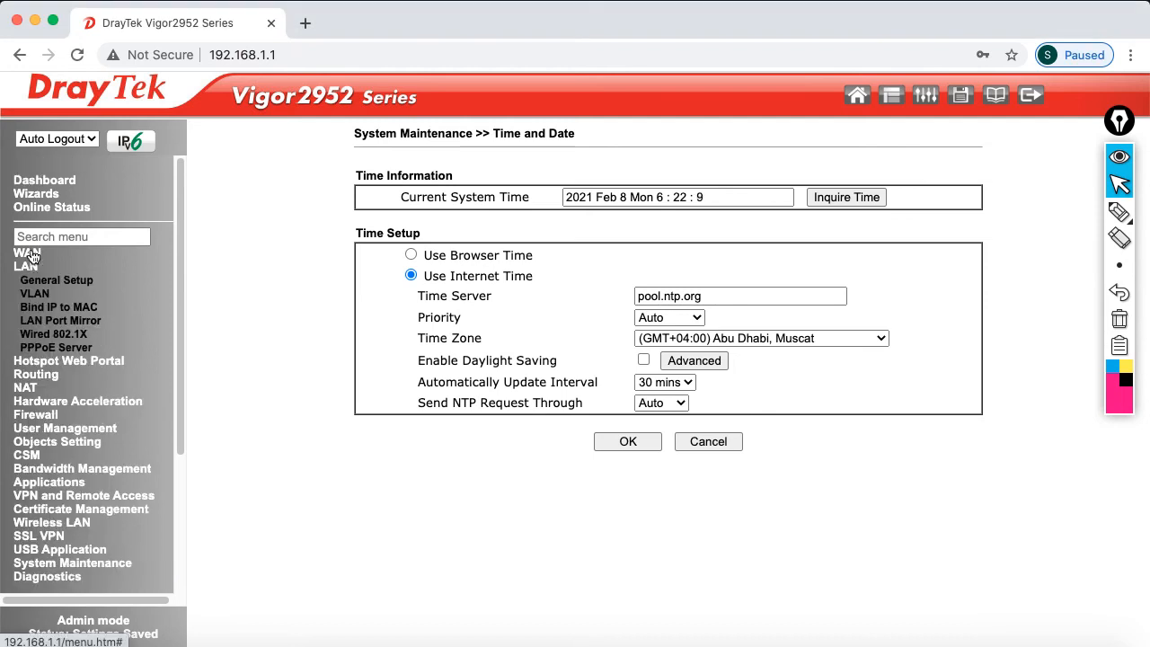
click(51, 284)
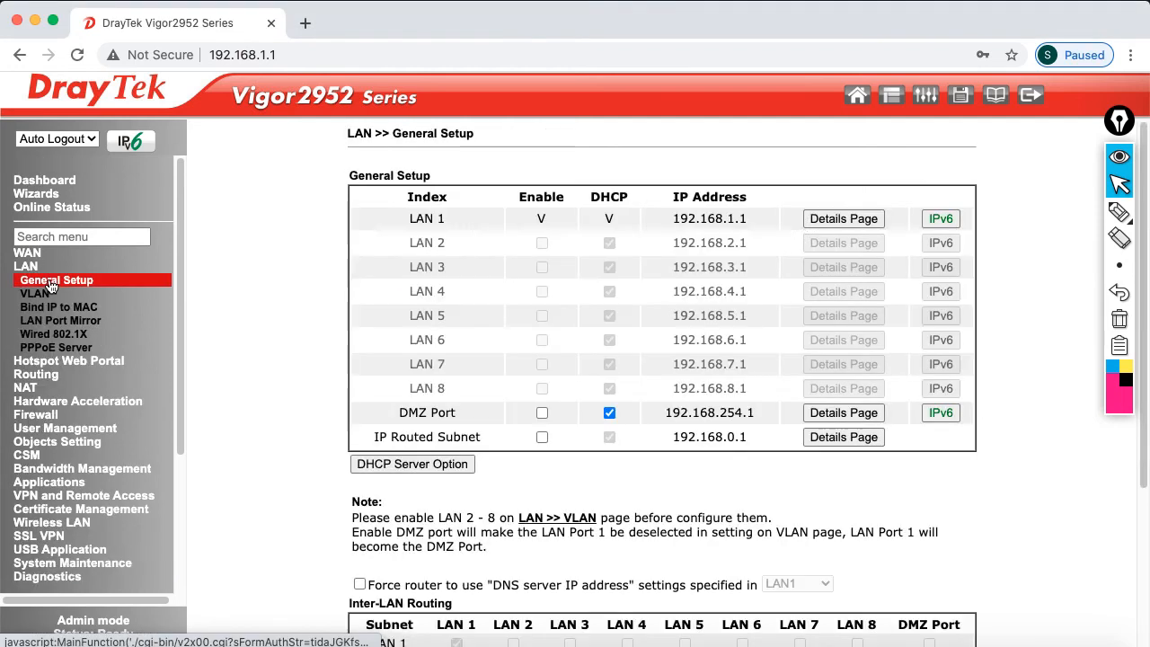
click(853, 218)
Set LAN 1 to 200.1.145.1 with mask 255.255.255.128 (/25), disable DHCP, and submit
click(616, 230)
drag(617, 230, 439, 231)
text(200)
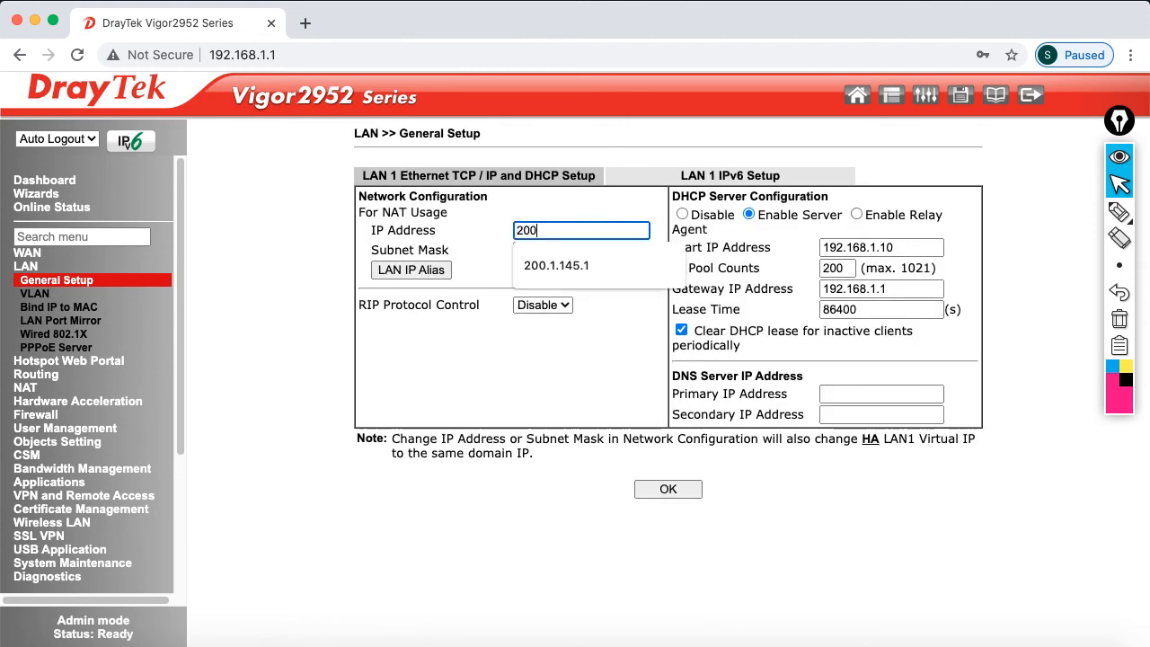
text(.1.145.1)
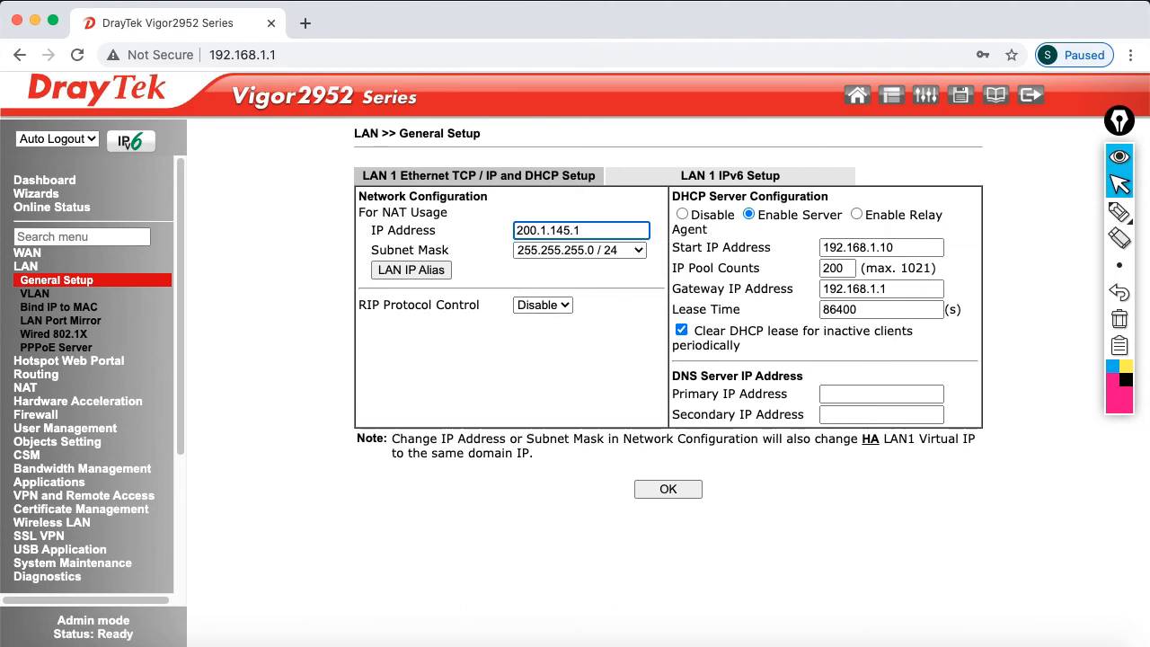
click(600, 255)
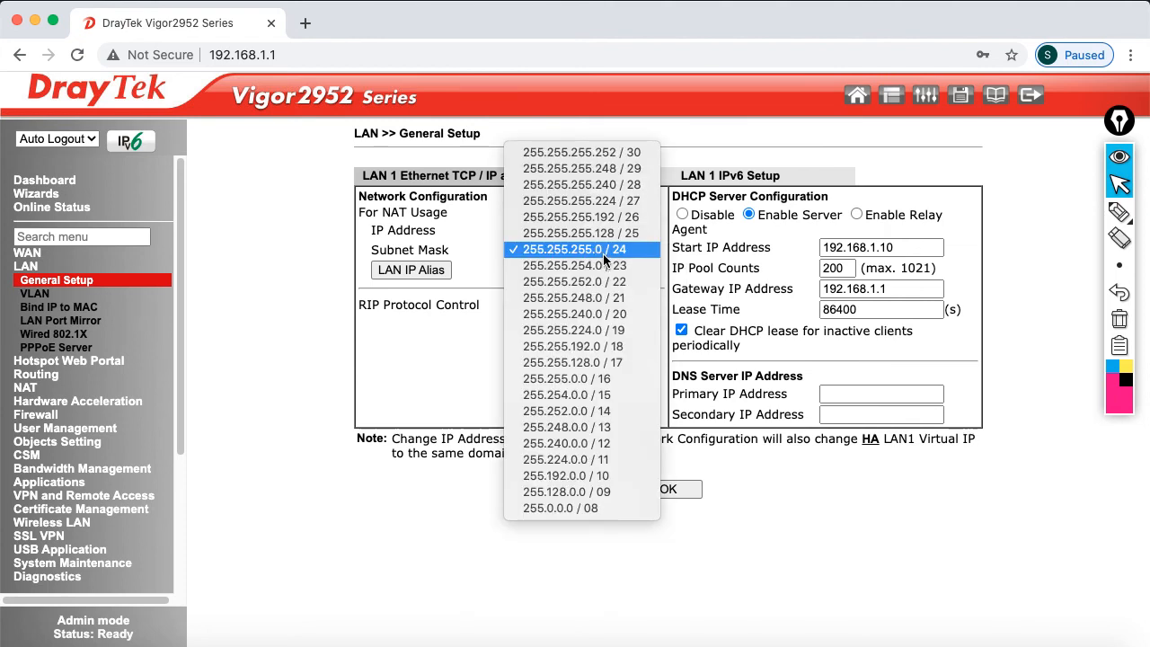
click(613, 233)
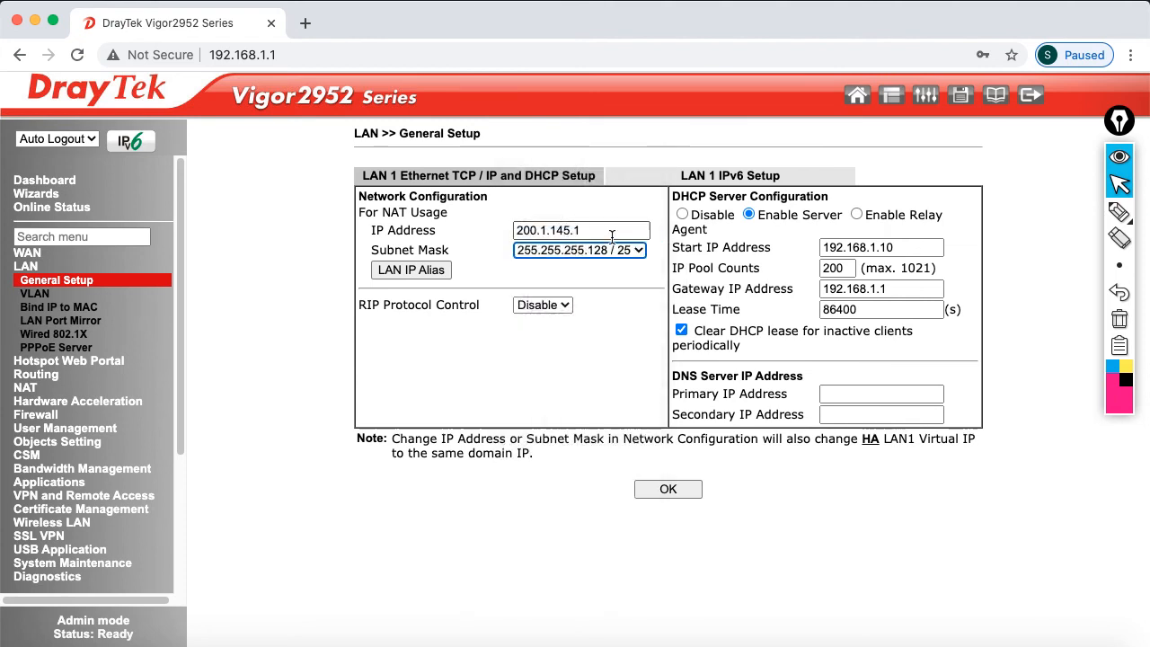
click(625, 288)
click(693, 213)
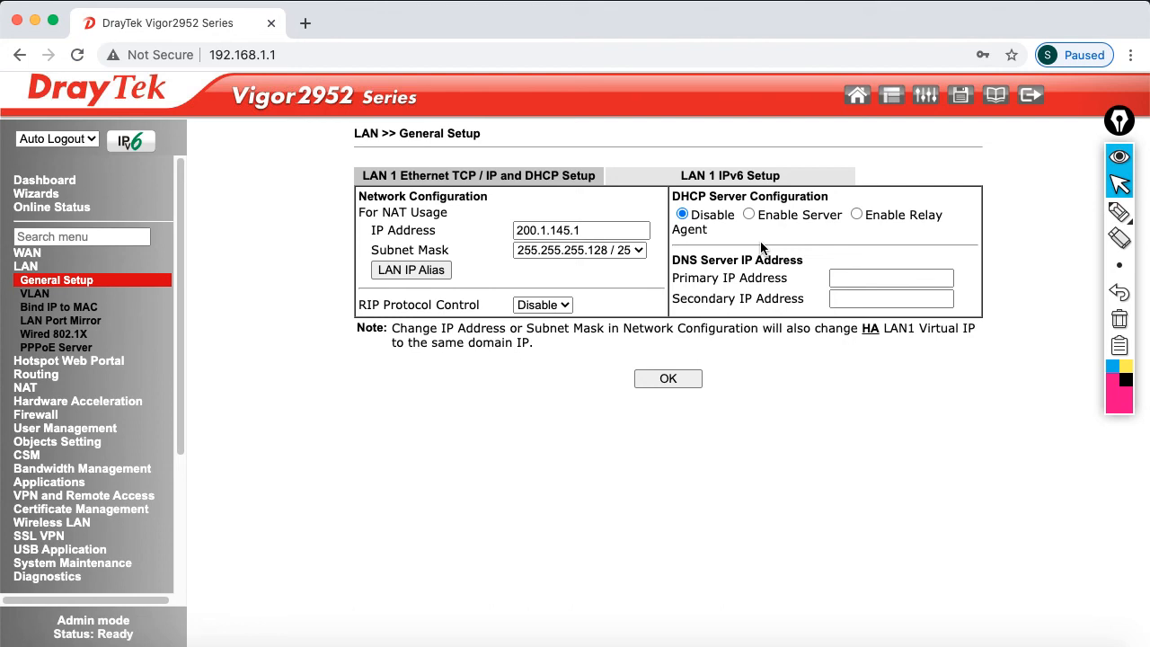
click(683, 379)
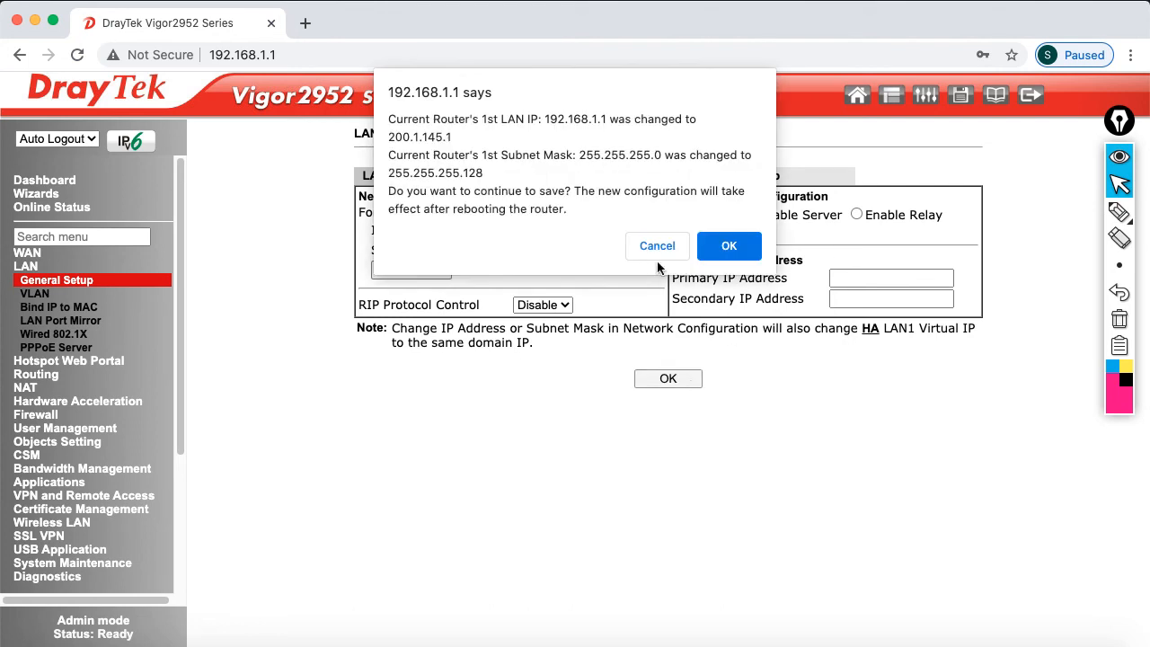
Confirm the new LAN address and reboot the router using the current configuration
click(728, 247)
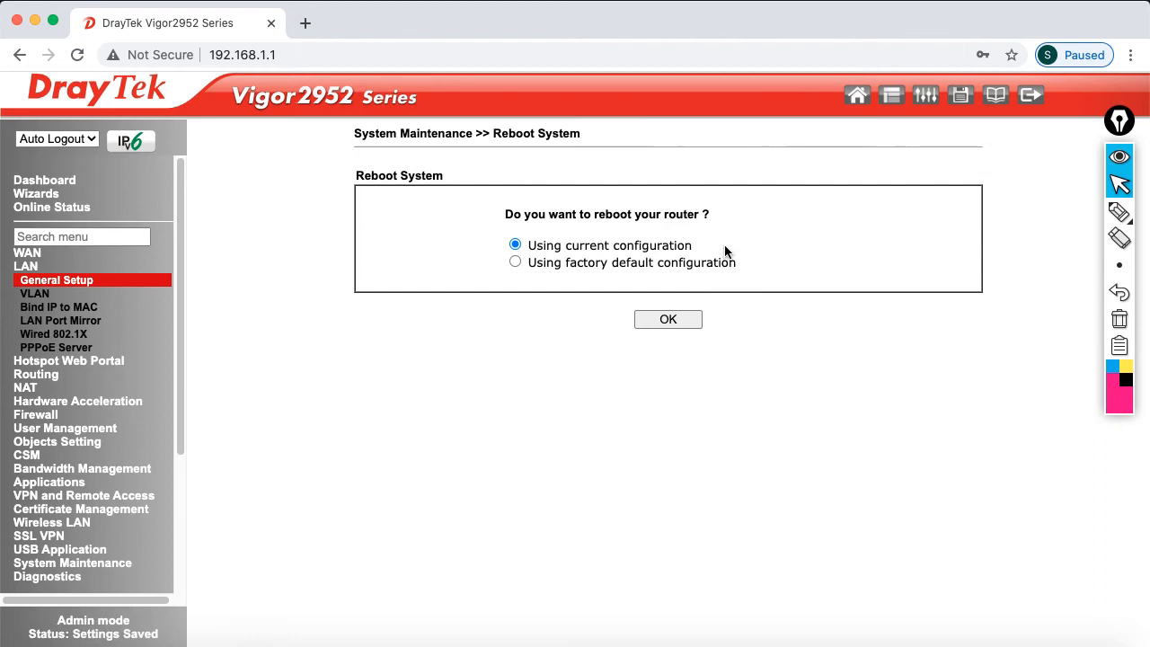
click(681, 315)
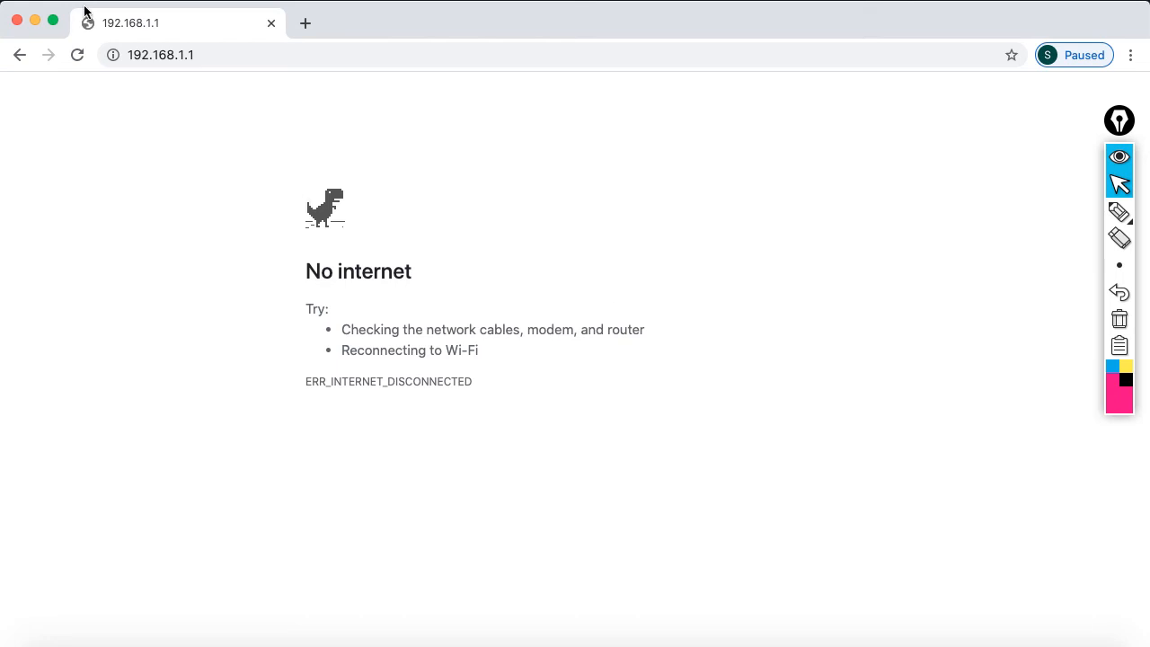
In System Preferences Network, set Ethernet's IPv4 configuration to Manually
click(24, 4)
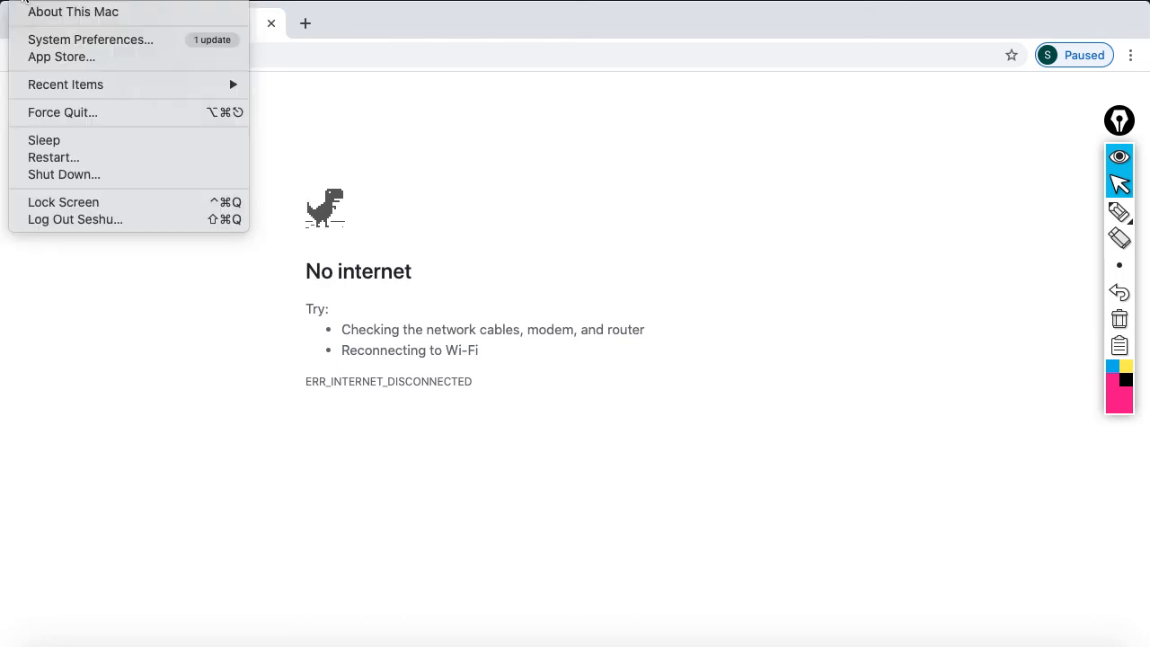
click(55, 39)
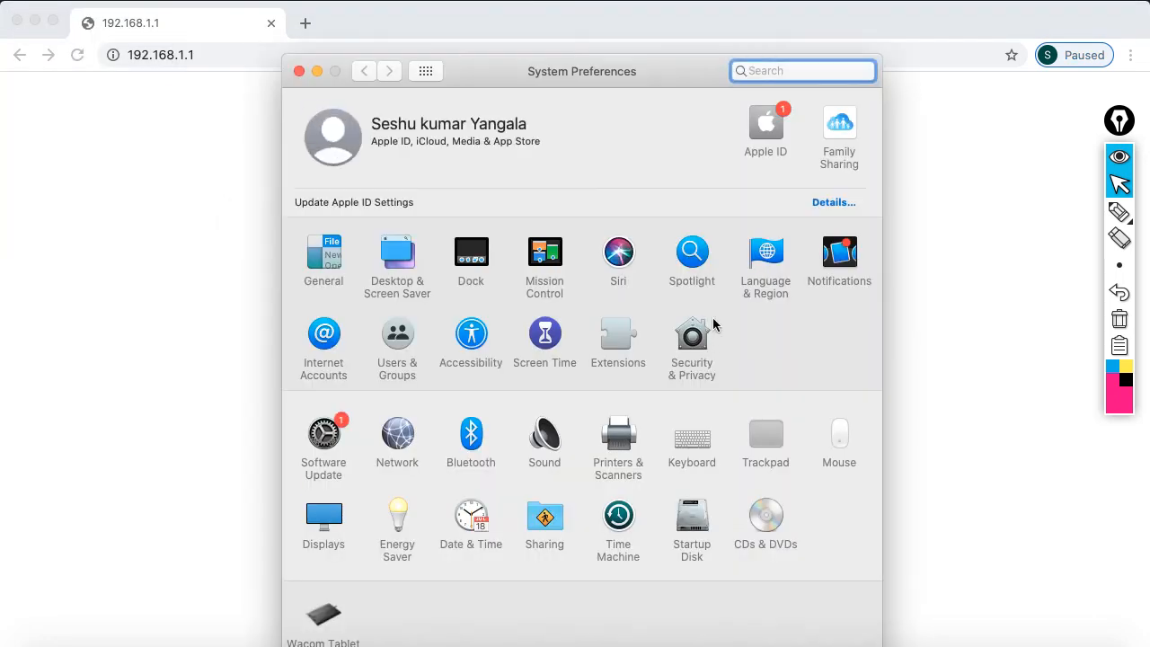
click(407, 424)
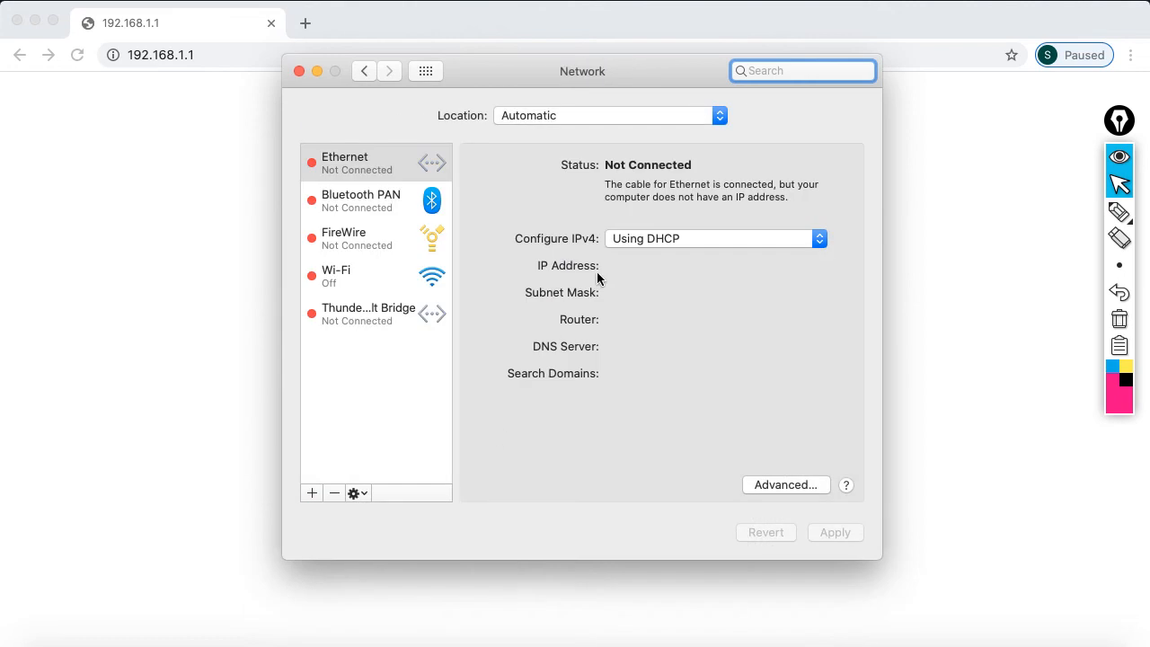
click(643, 234)
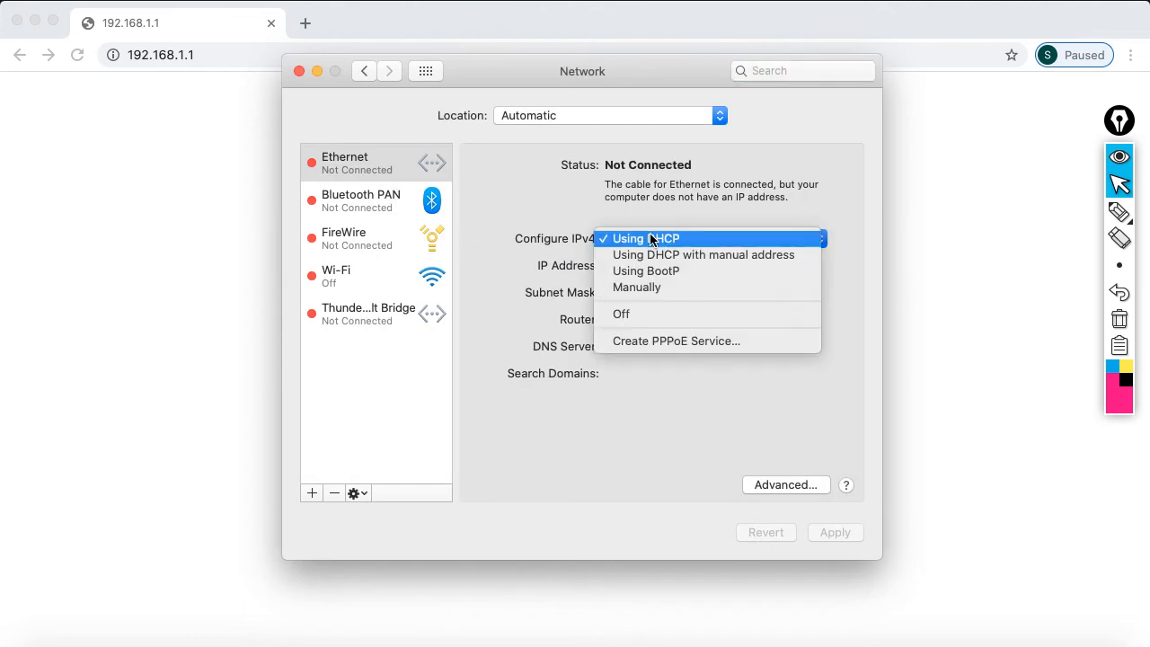
click(663, 286)
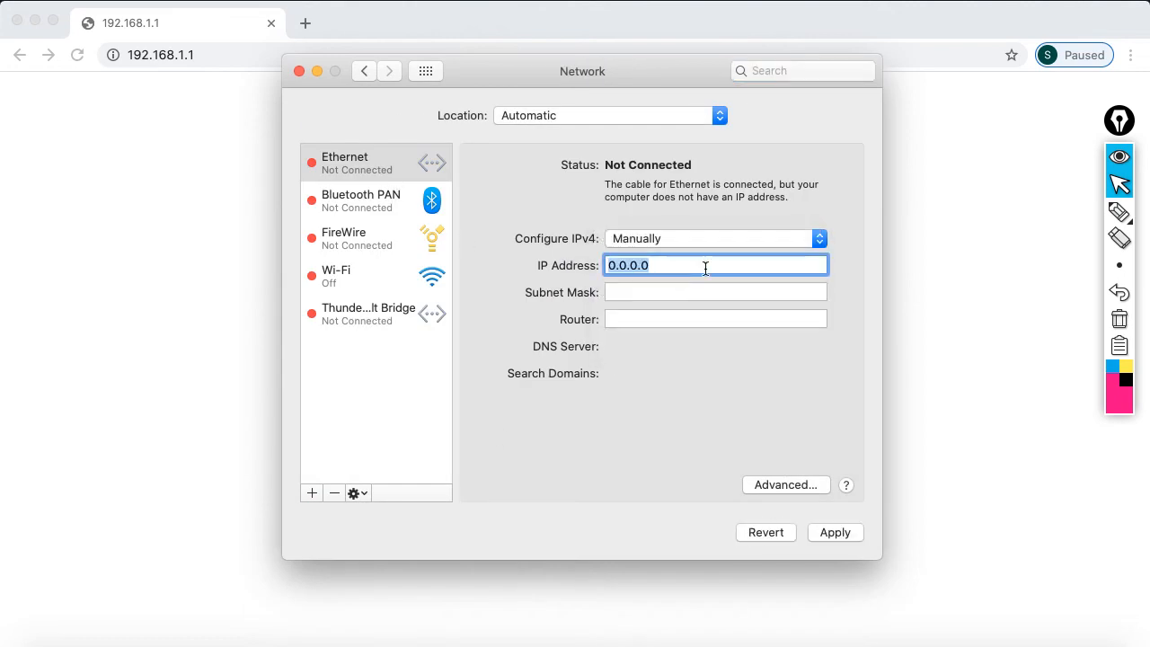
Enter IP 200.1.145.10 and mask 255.255.255.128, apply, and close the window
text(200.1)
text(.135)
key(BackSpace)
key(BackSpace)
text(4)
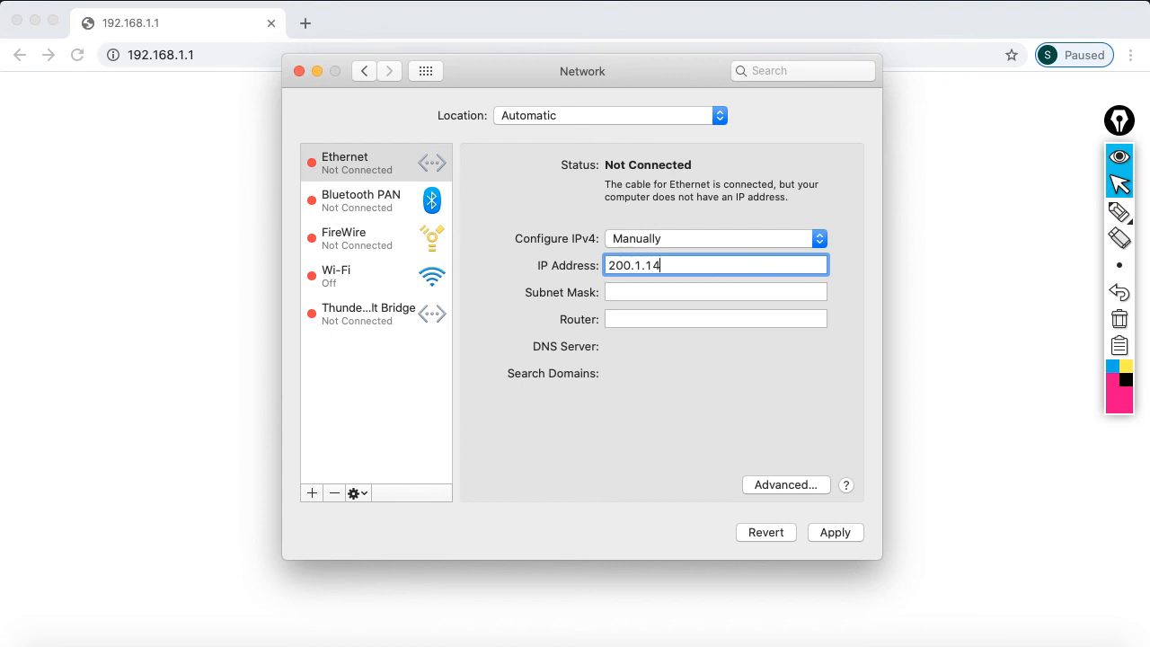
text(5.10)
key(Tab)
text(25)
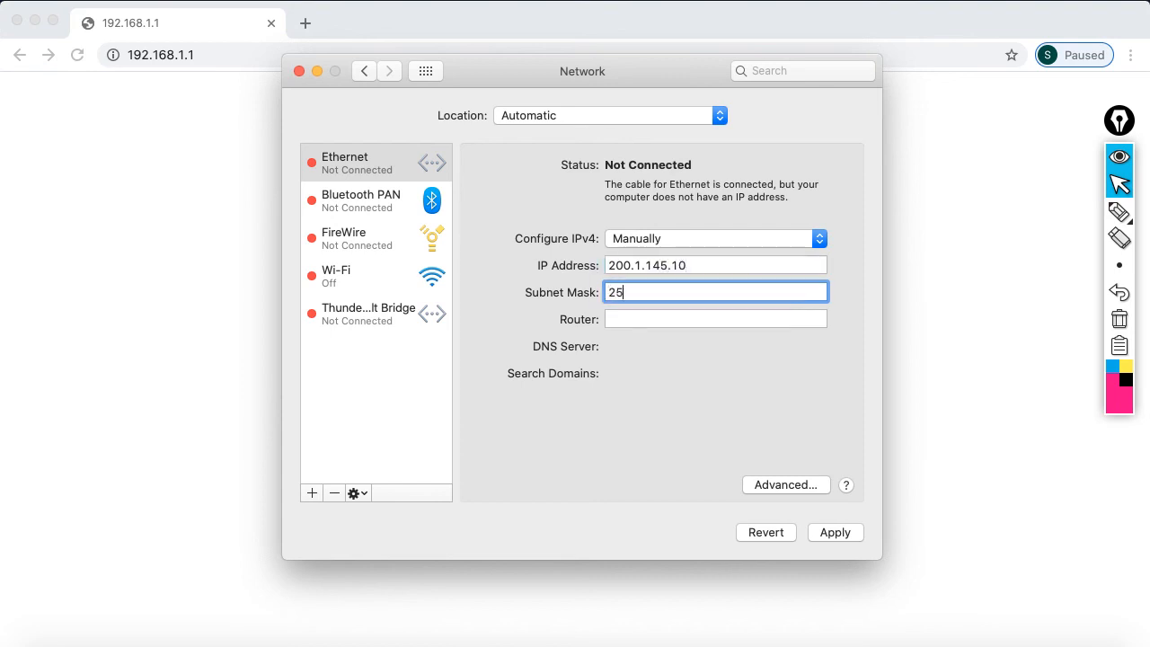
text(5.255.255.12)
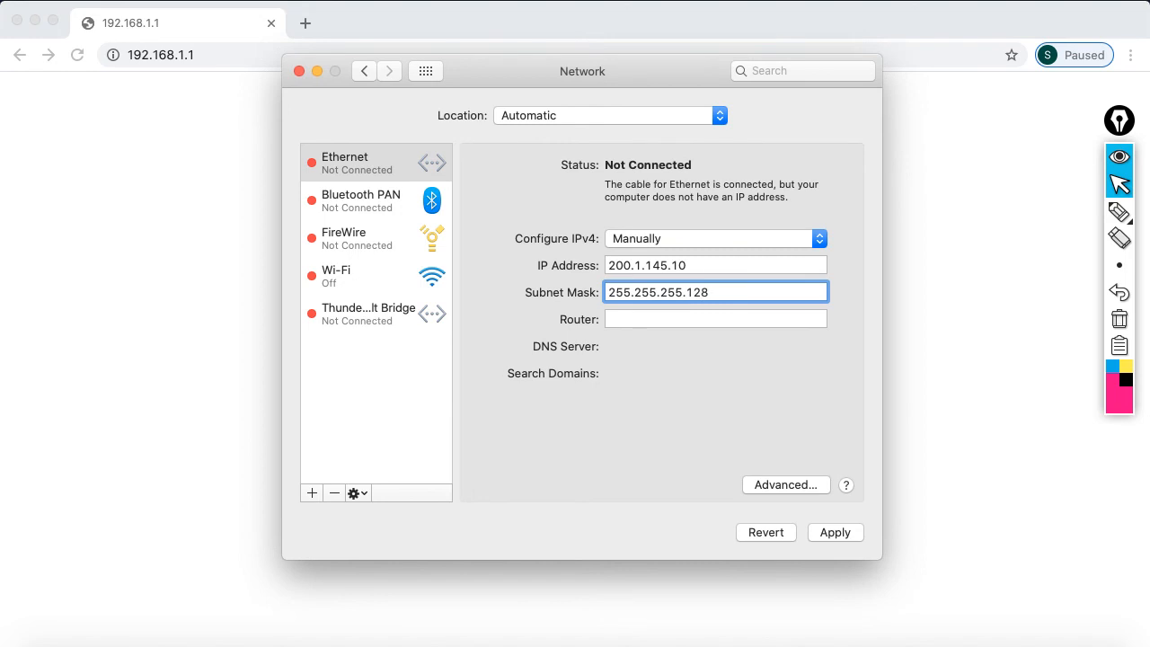
text(8)
click(829, 535)
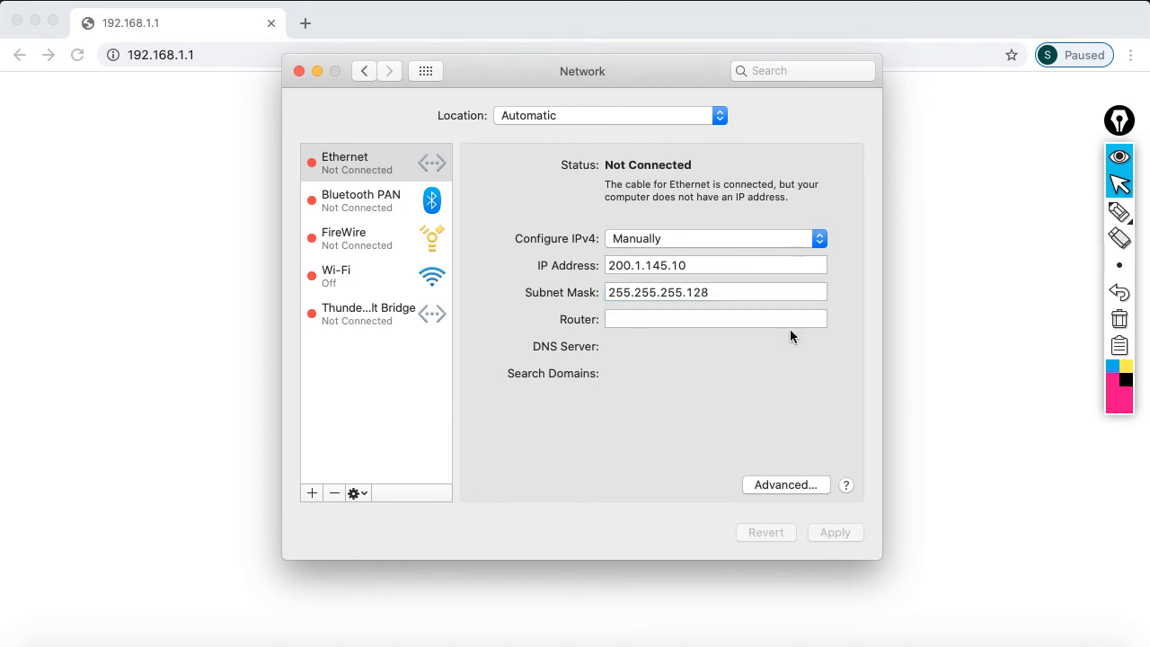
click(299, 71)
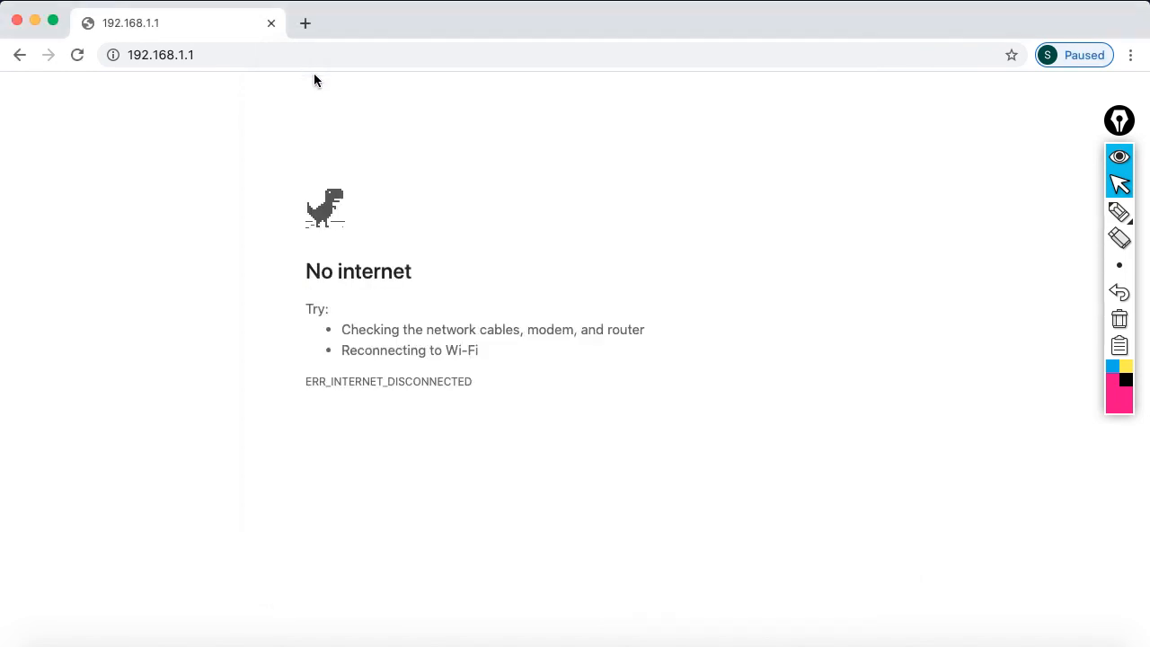
Stop the old ping and ping 200.1.145.1, getting 3 of 3 replies with 0% loss
click(893, 639)
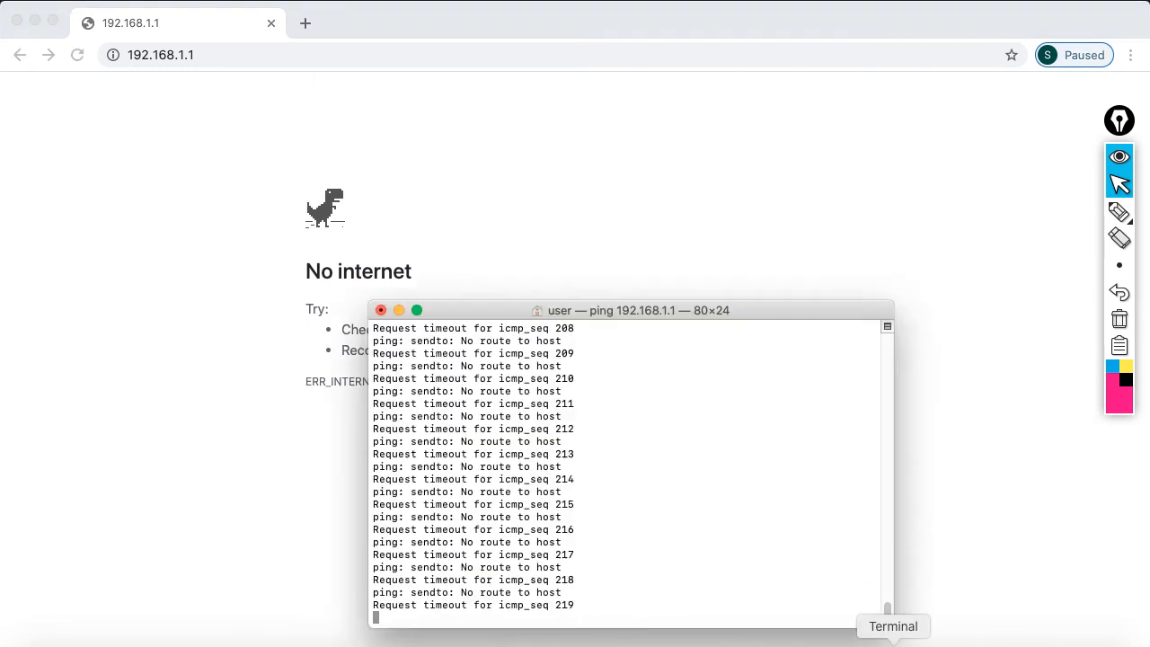
key(ctrl+c)
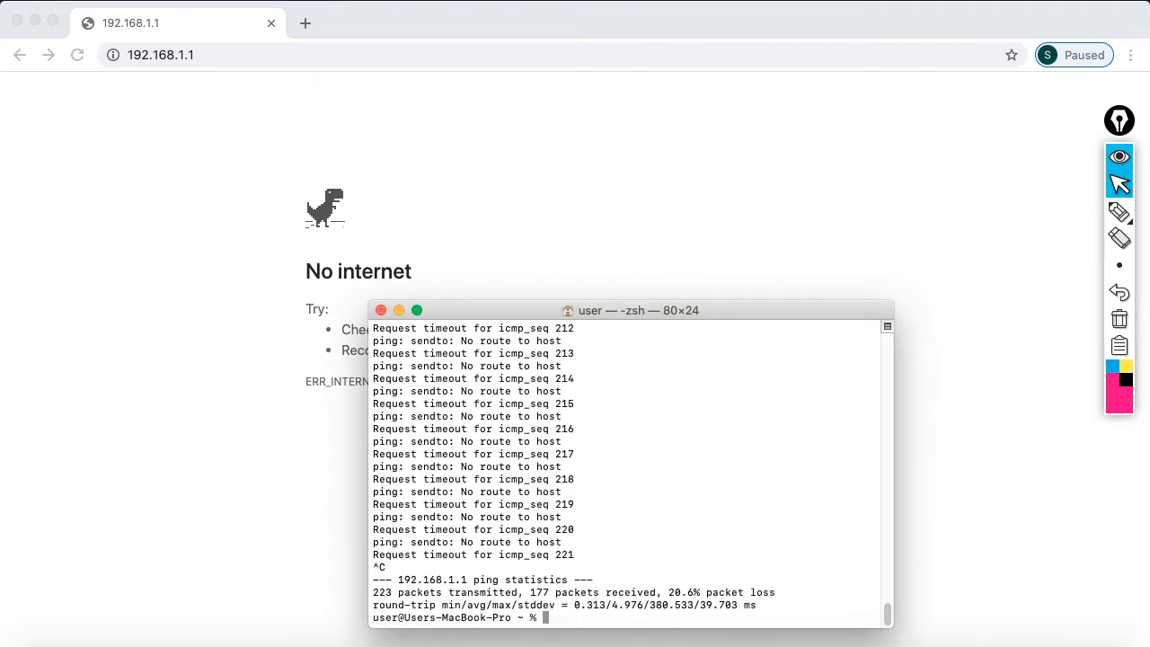
text(ping 200.1.145.1)
key(Return)
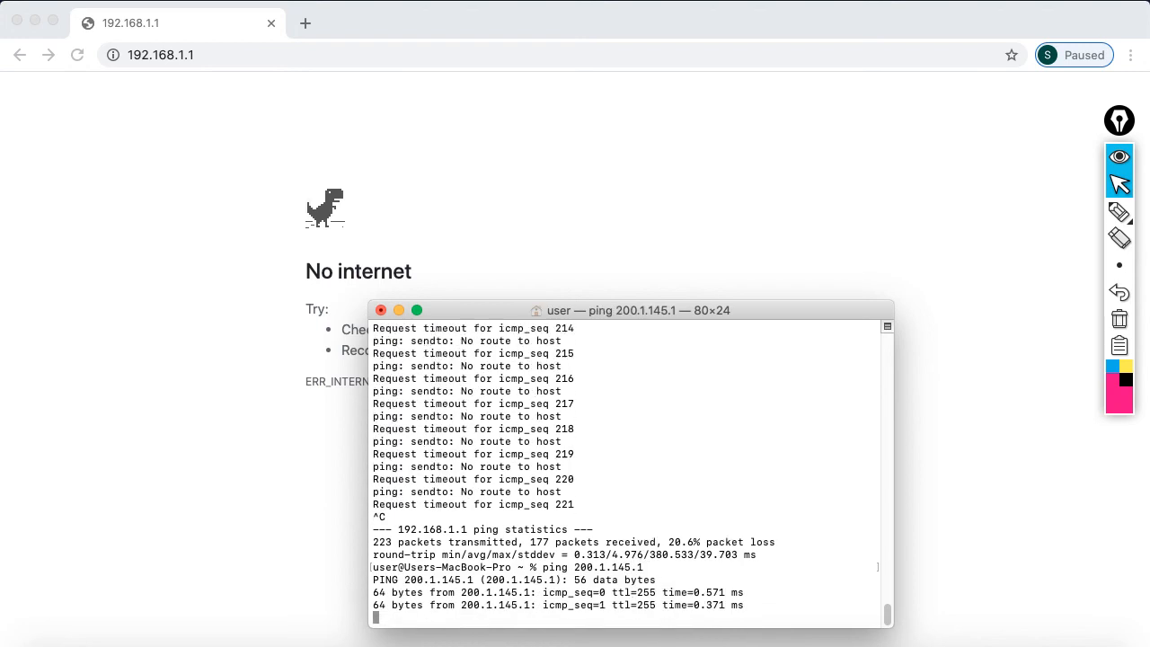
key(ctrl+c)
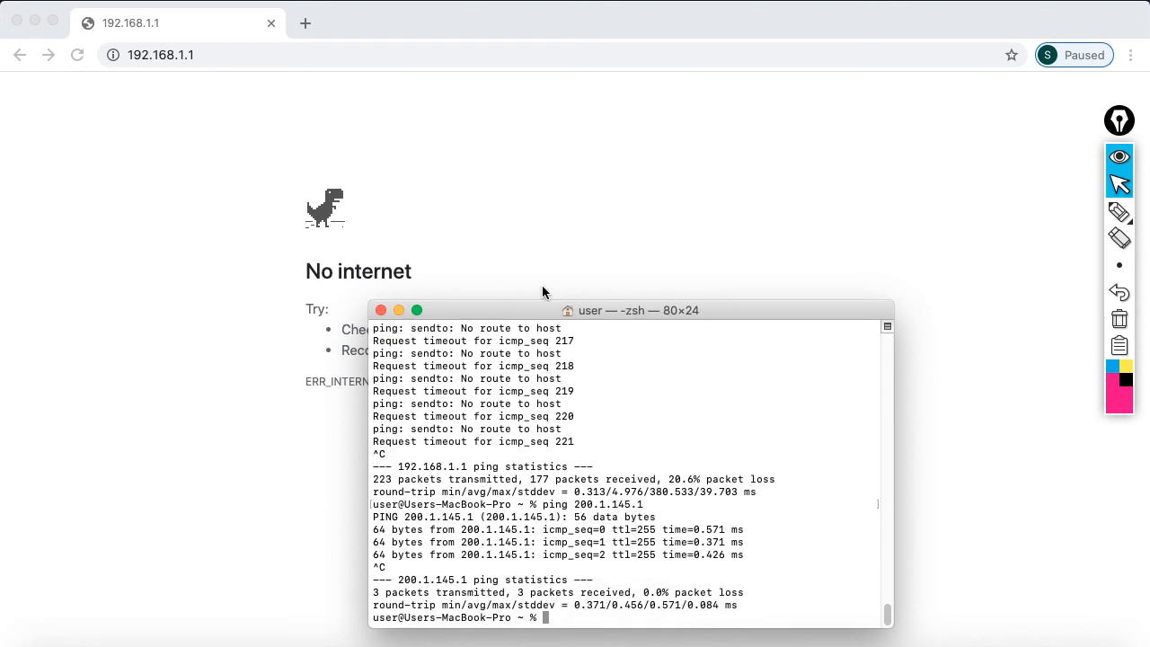
click(619, 248)
Browse to 200.1.145.1 and log in to the router with the admin username and password
click(293, 58)
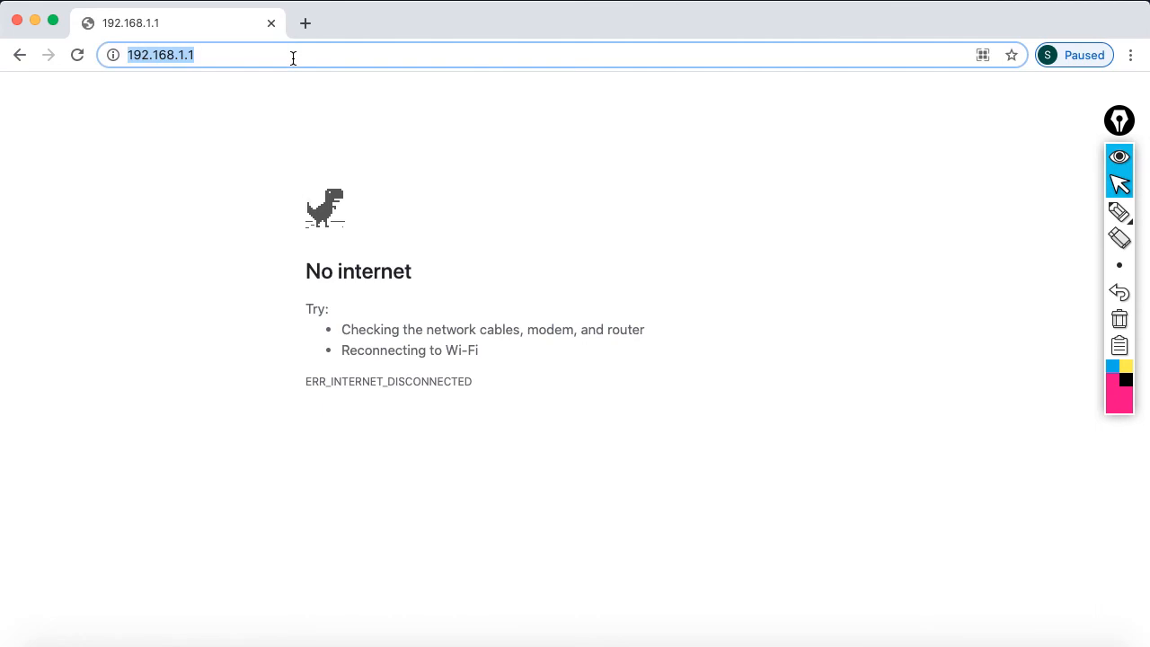
text(200.1.1)
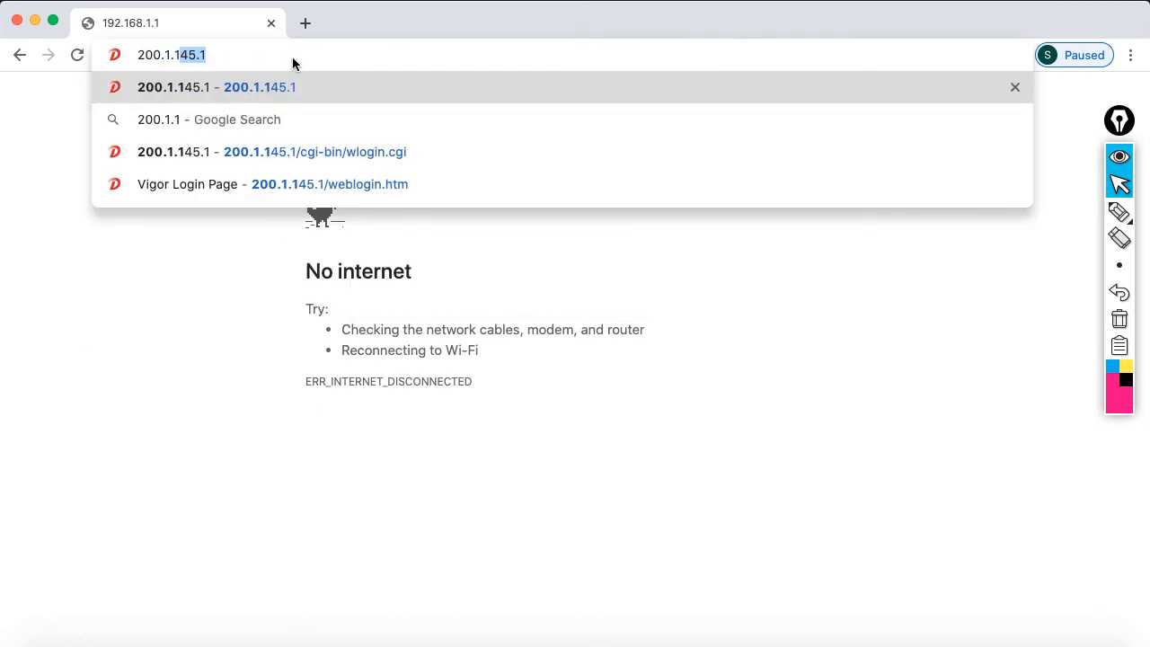
text(45.1)
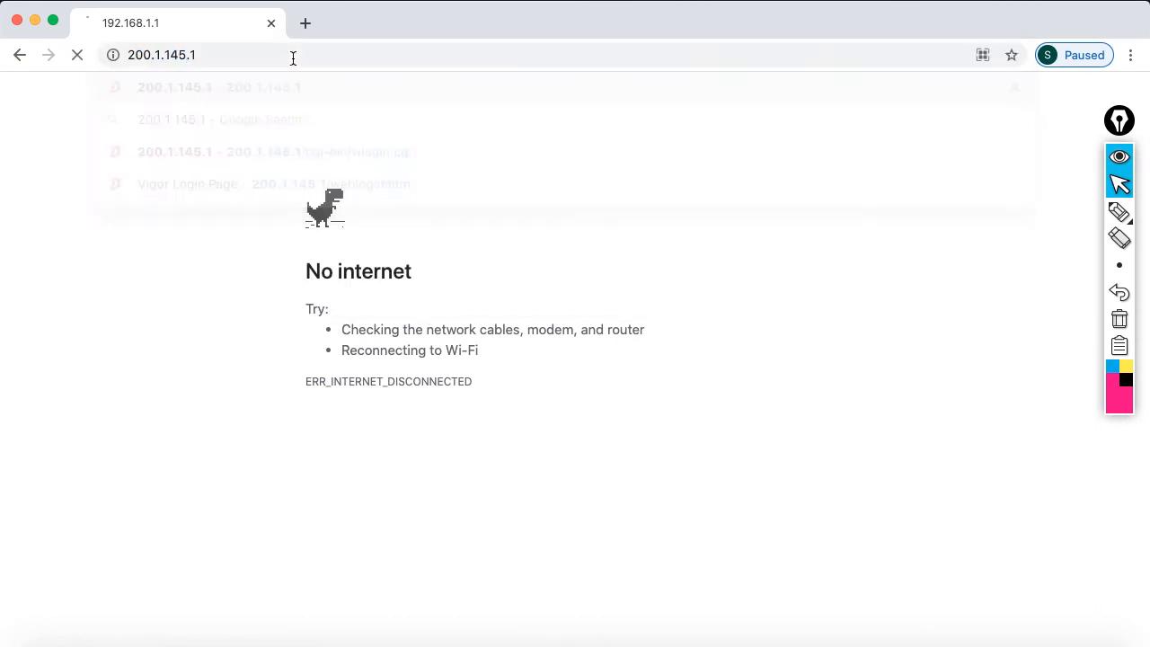
key(Return)
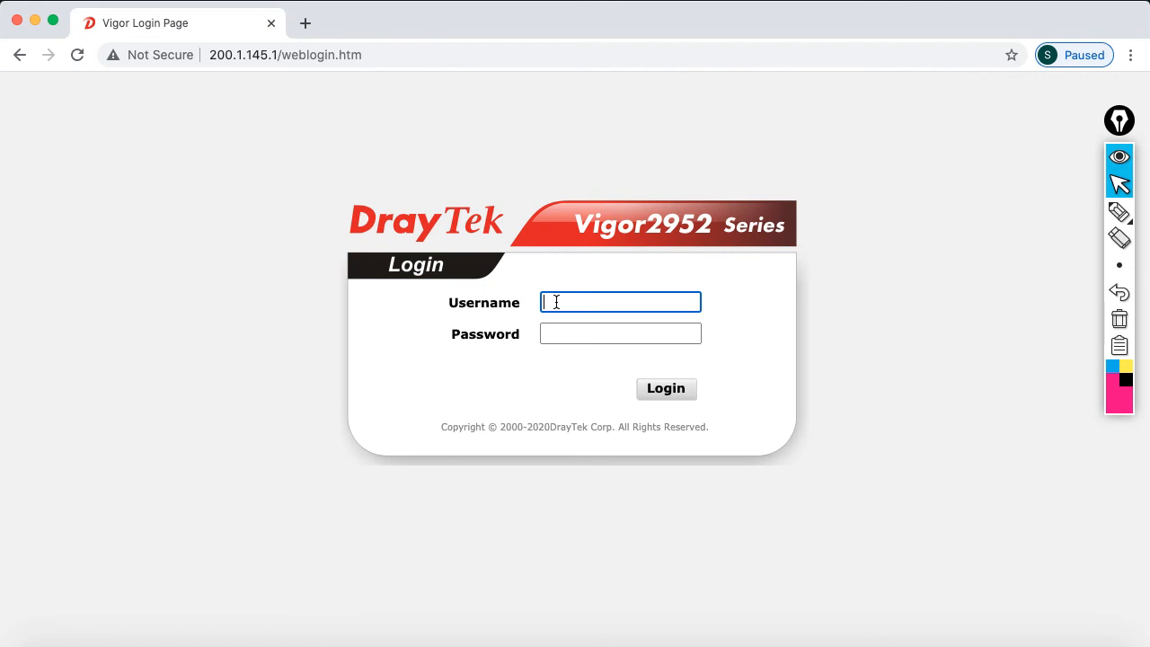
text(admin)
key(Tab)
text(a••••••)
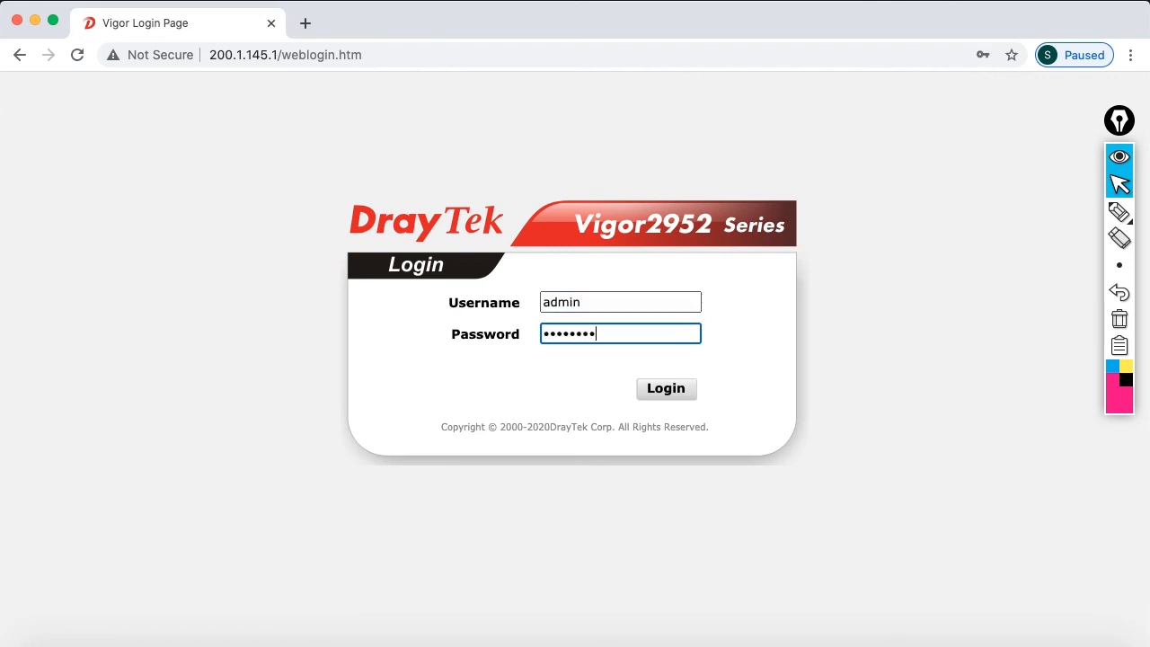
text(•)
click(665, 396)
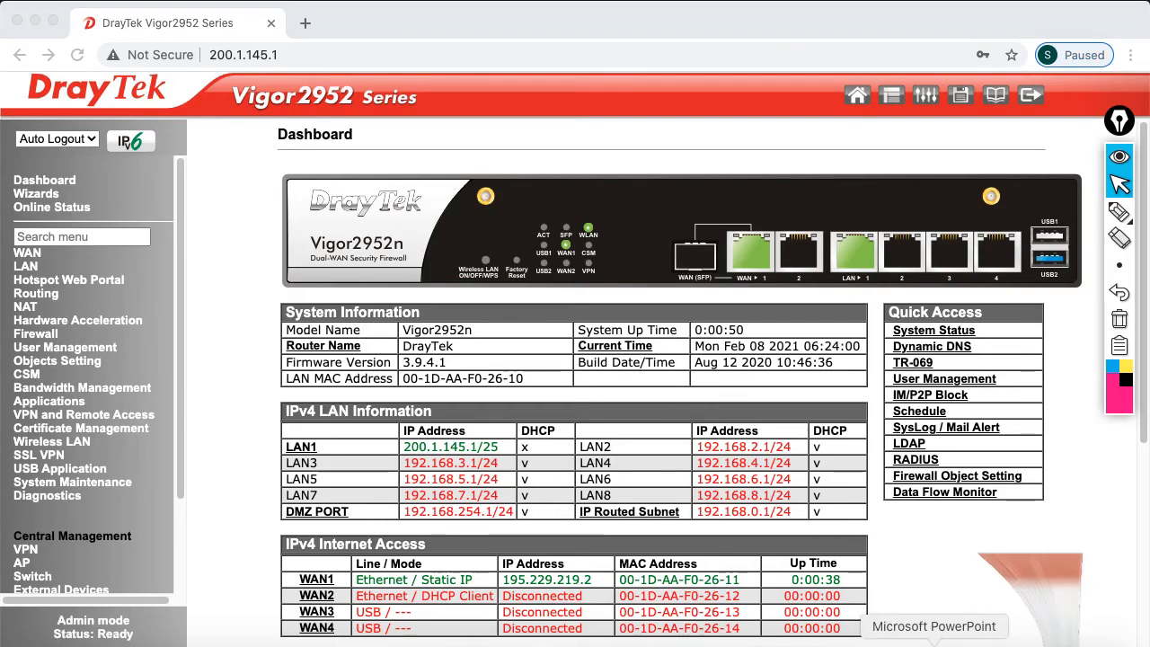
click(937, 640)
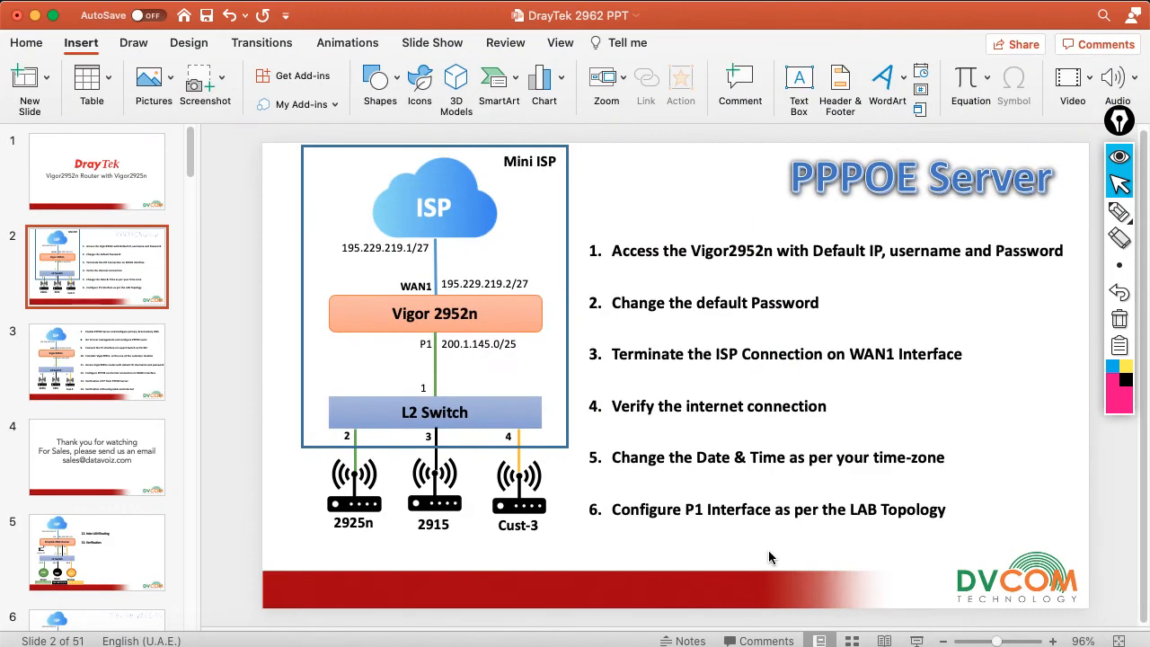
Show slide 3 with the PPPoE steps, then minimize PowerPoint
click(144, 358)
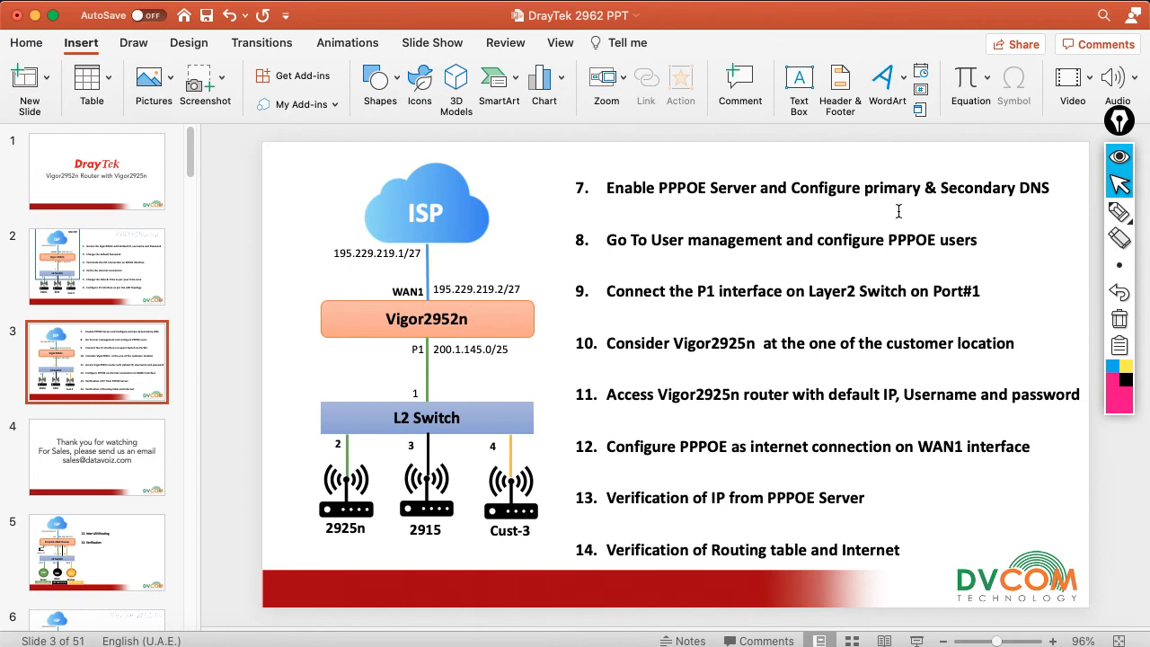
click(36, 15)
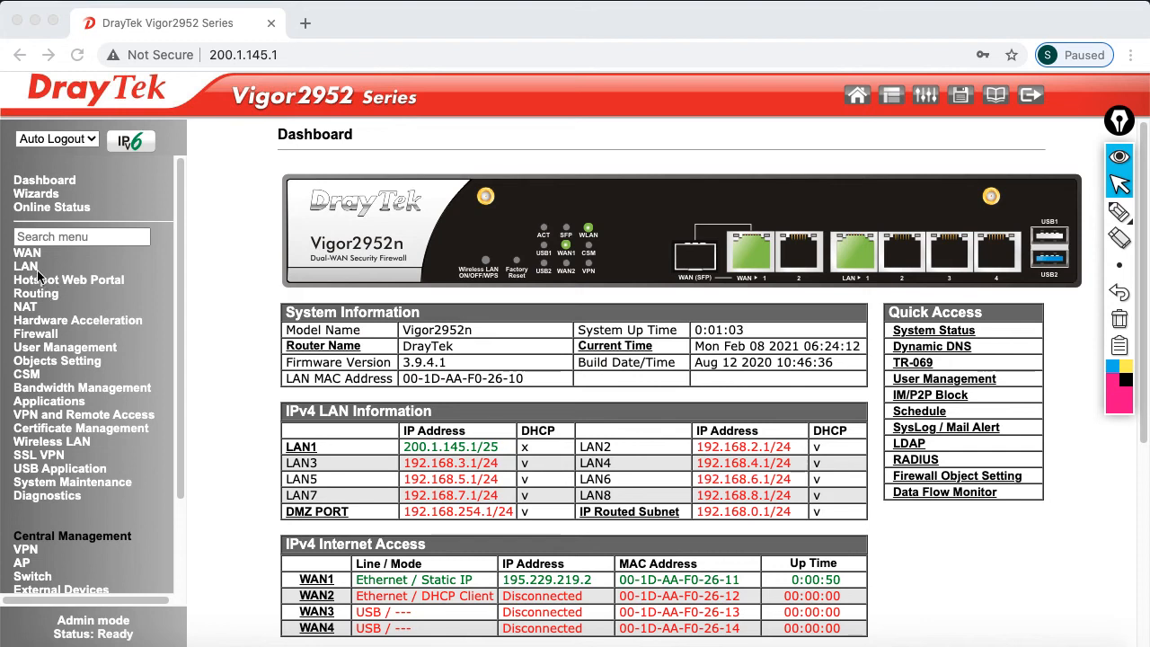
Enable the PPPoE Server with DNS 213.42.20.20 and 195.229.241.222 and save it
click(31, 269)
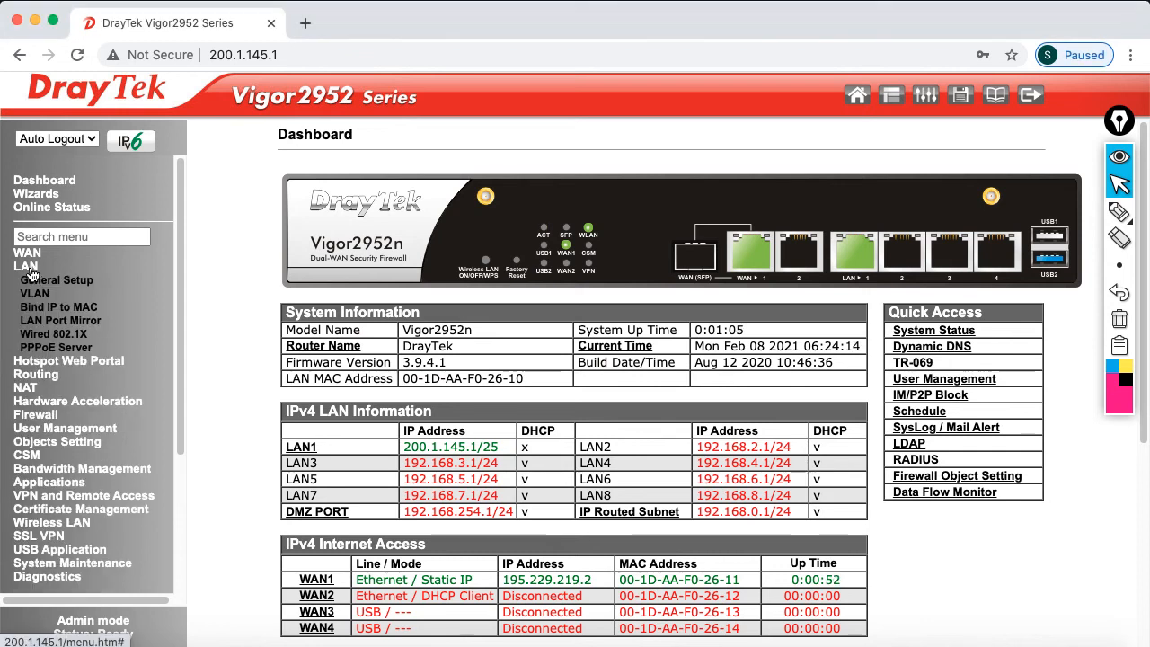
click(77, 347)
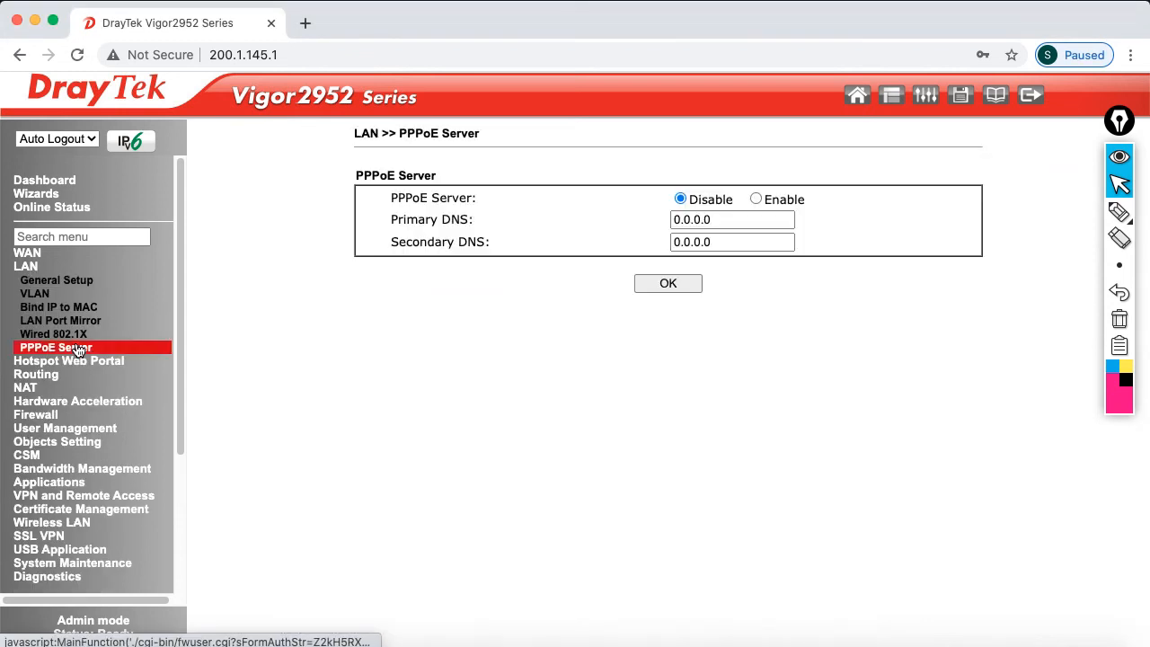
click(756, 200)
key(Tab)
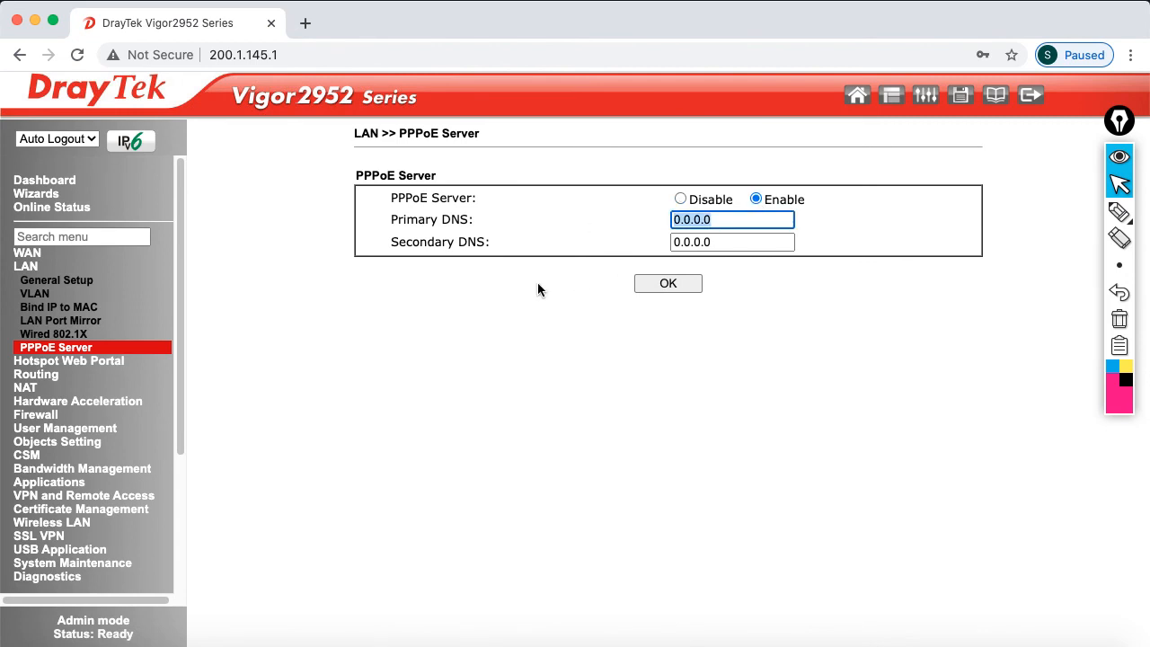
text(213)
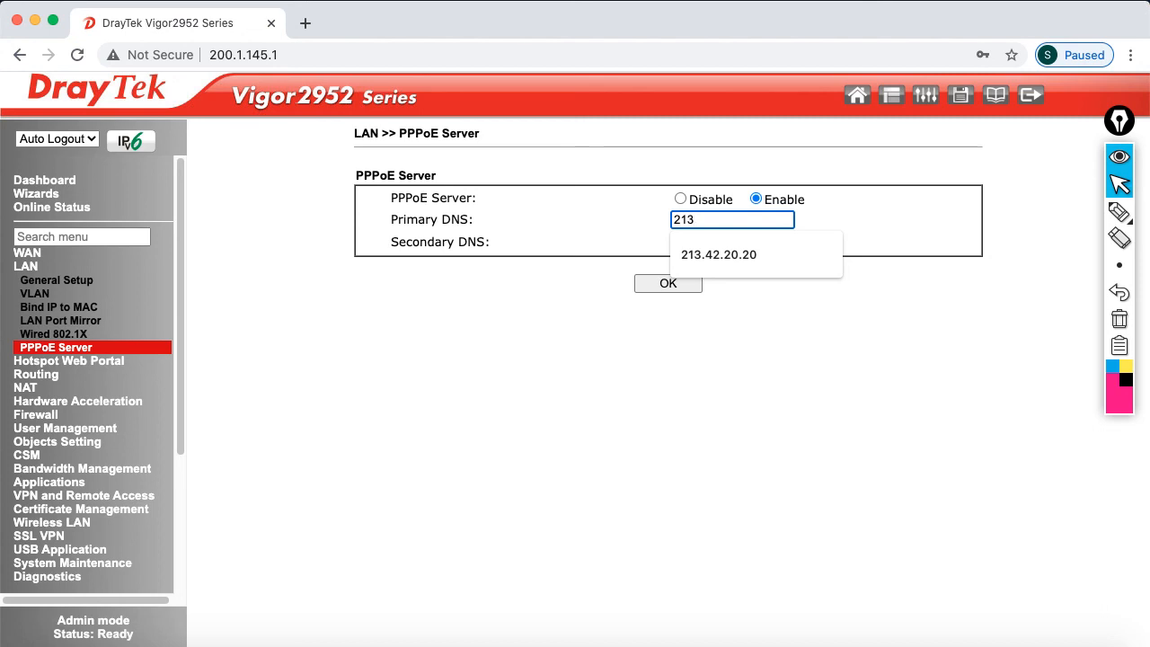
text(.42.20.20)
key(Tab)
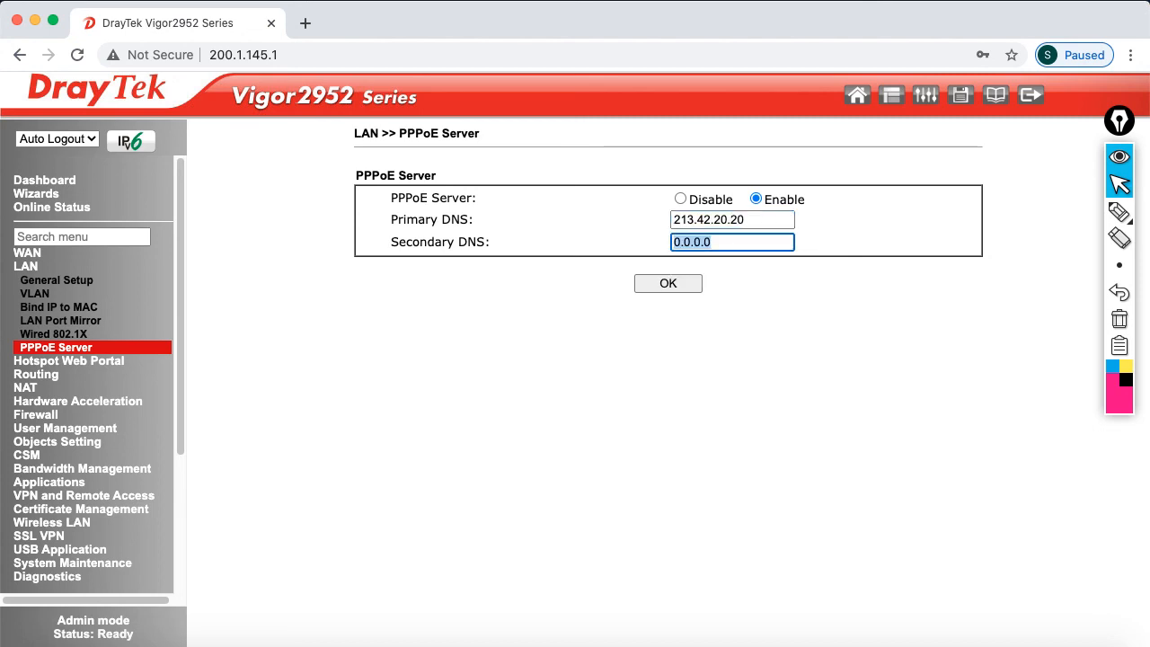
text(195.229.241.222)
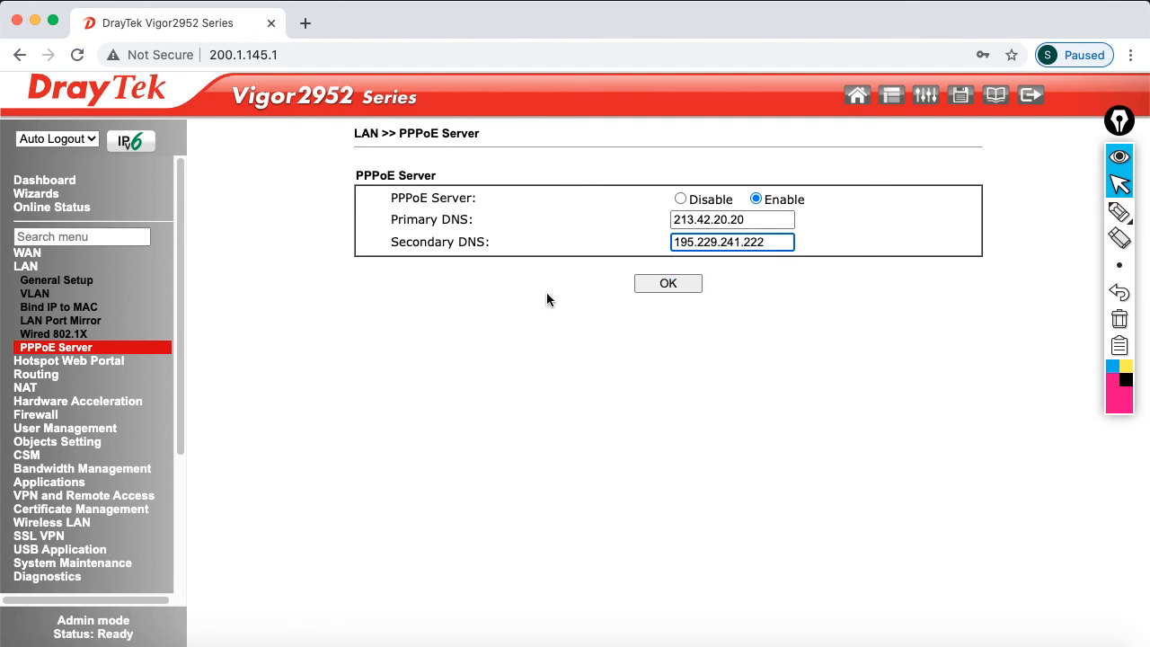
click(651, 287)
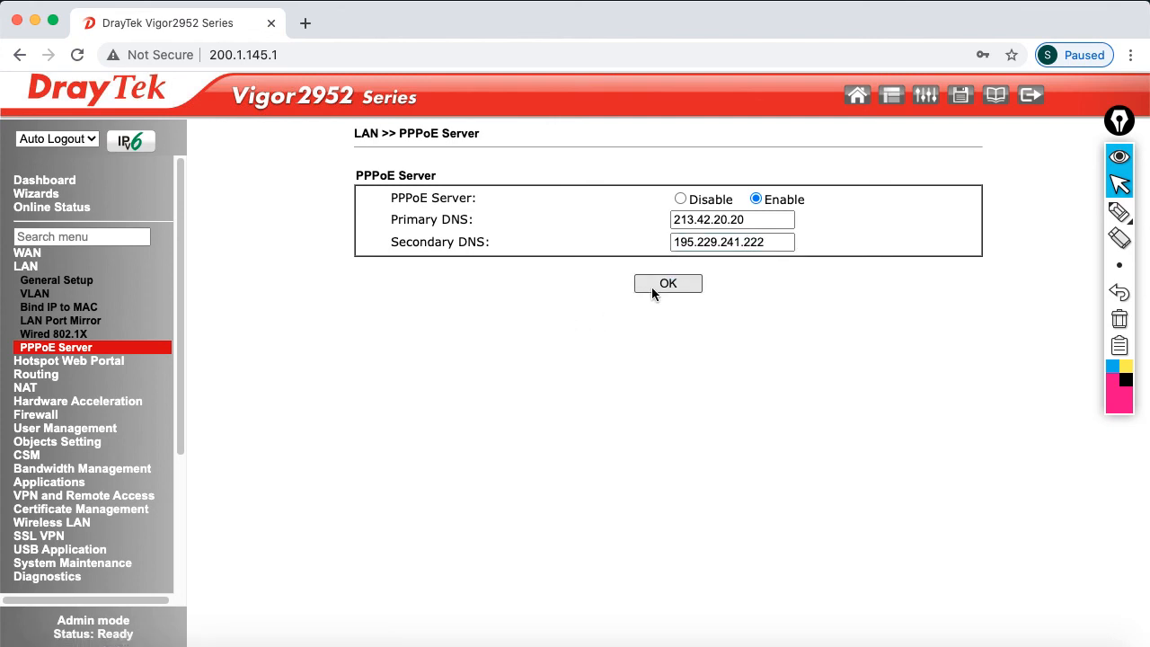
click(995, 644)
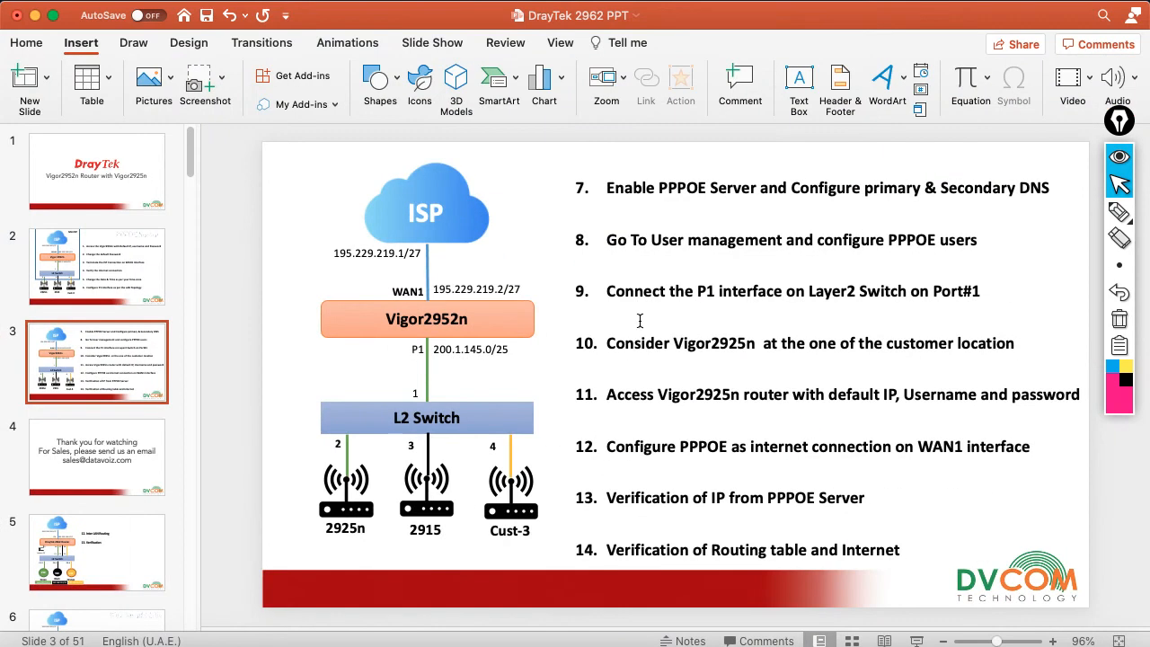
Highlight step 8, 'Go To User management', on slide 3, then minimize PowerPoint
drag(609, 236, 748, 237)
click(543, 200)
click(35, 15)
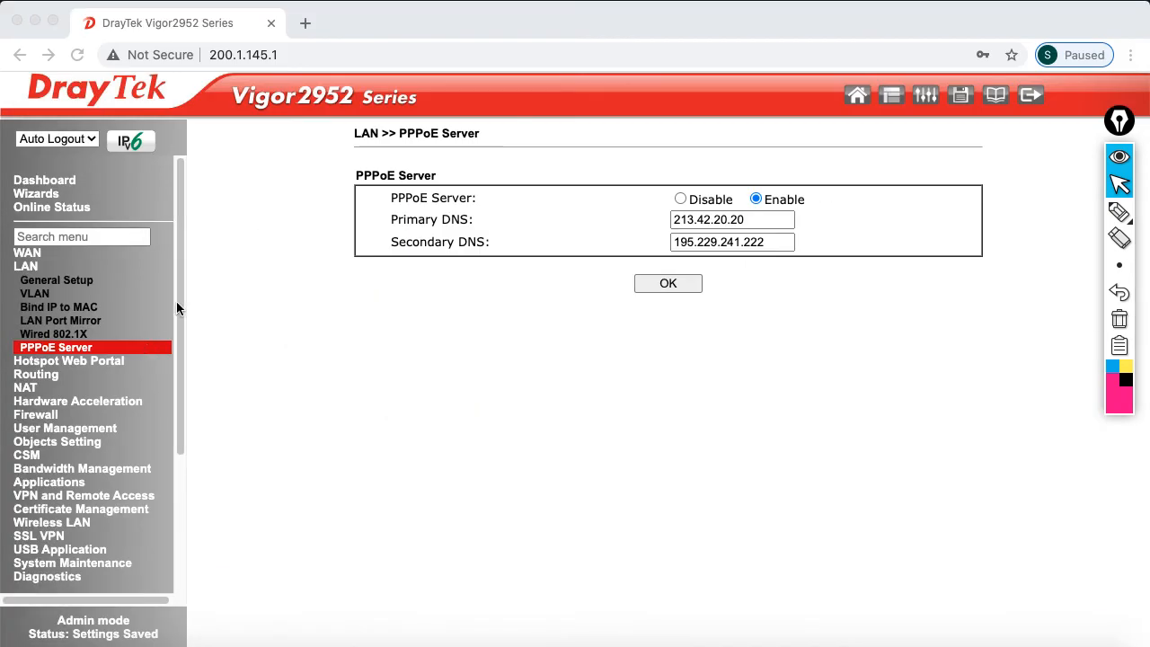
Go to User Management > User Profile and open empty profile 3
click(54, 430)
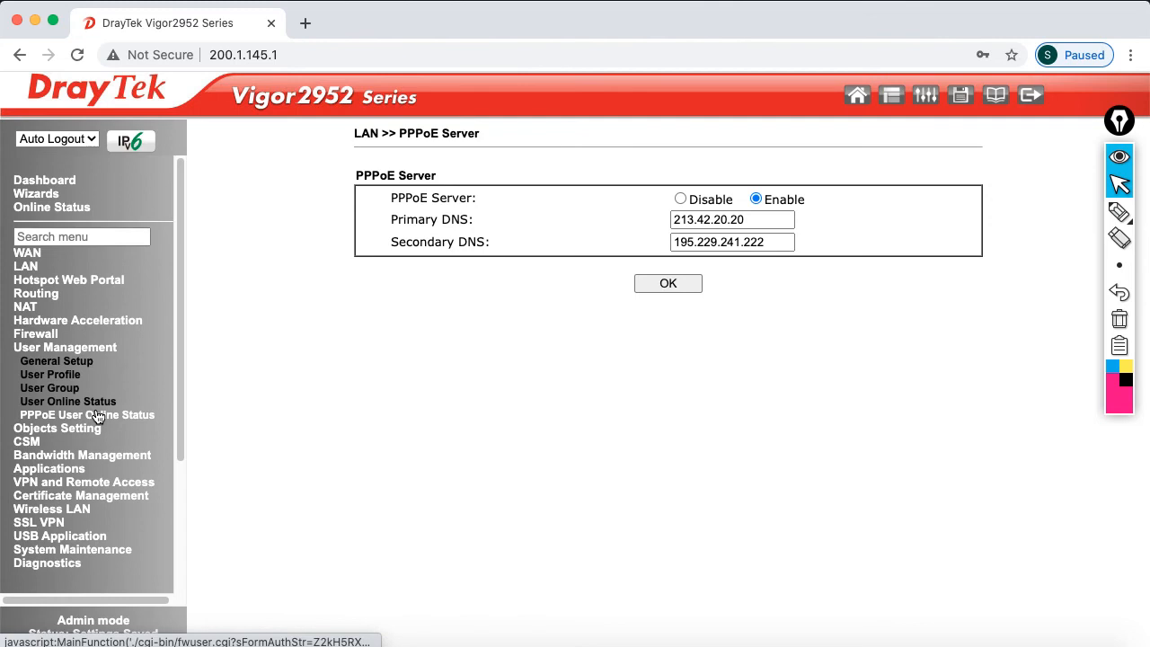
click(56, 376)
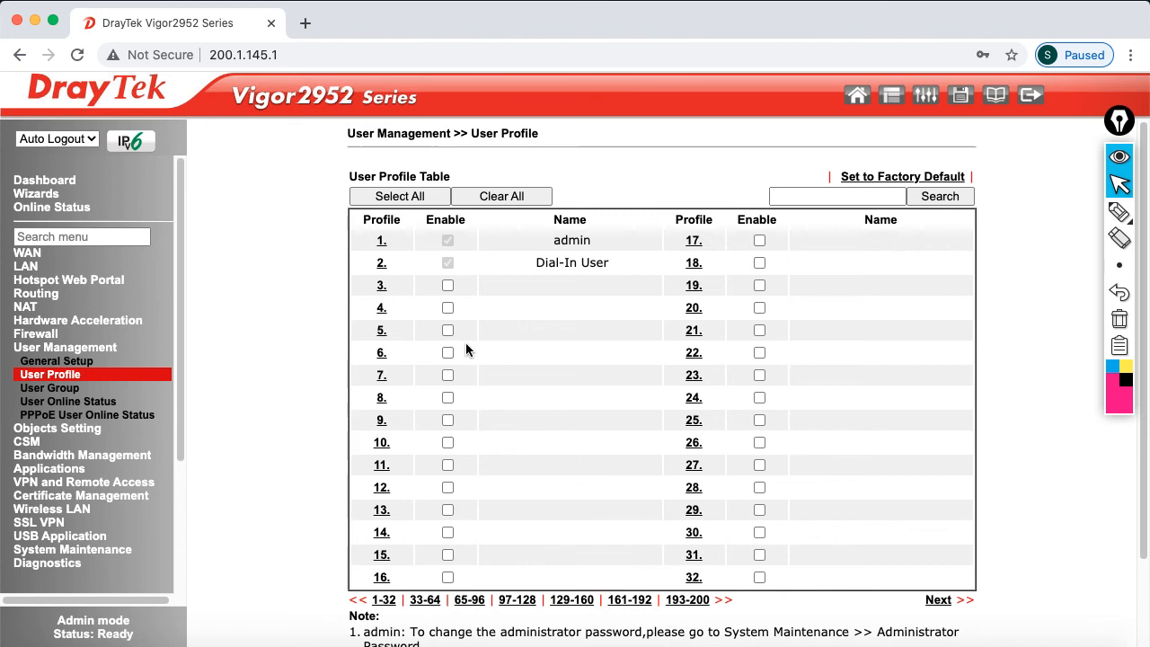
click(381, 287)
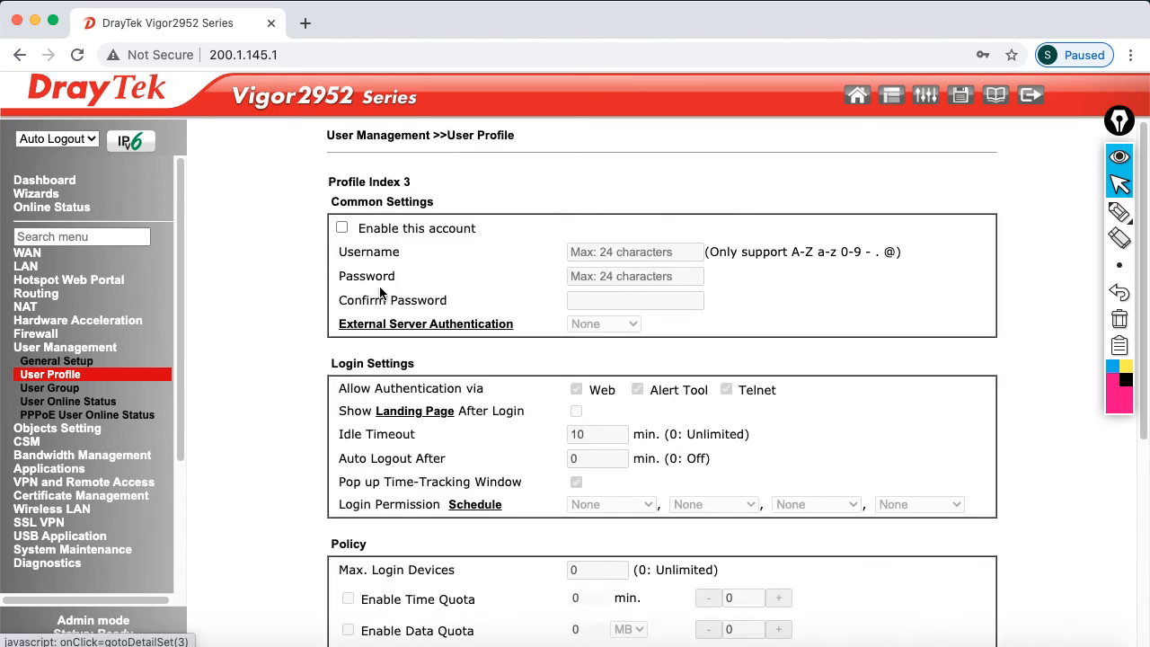
Enable profile 3's account with username 'ispuser' and enter the password twice
click(342, 228)
click(597, 253)
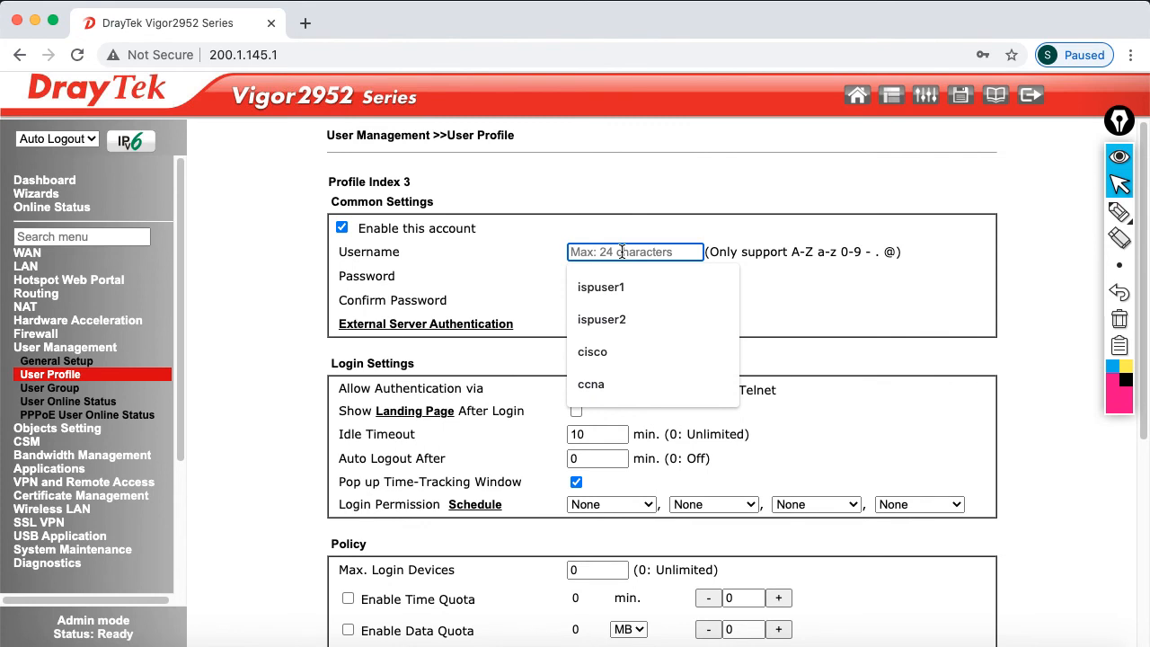
text(ispuser)
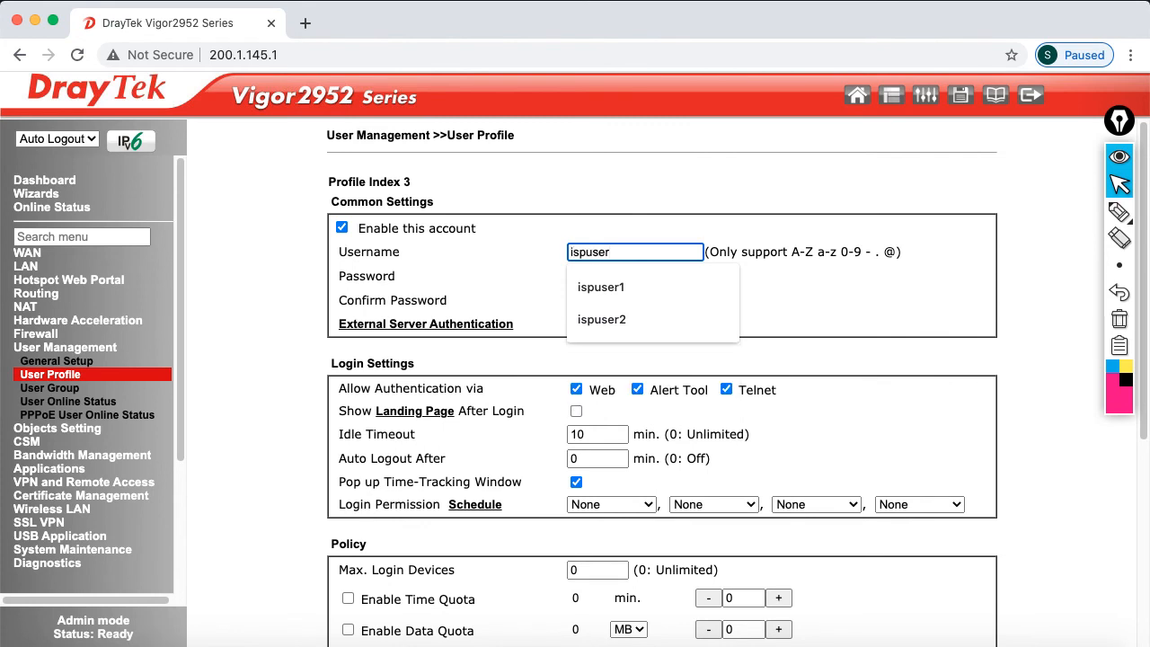
click(644, 275)
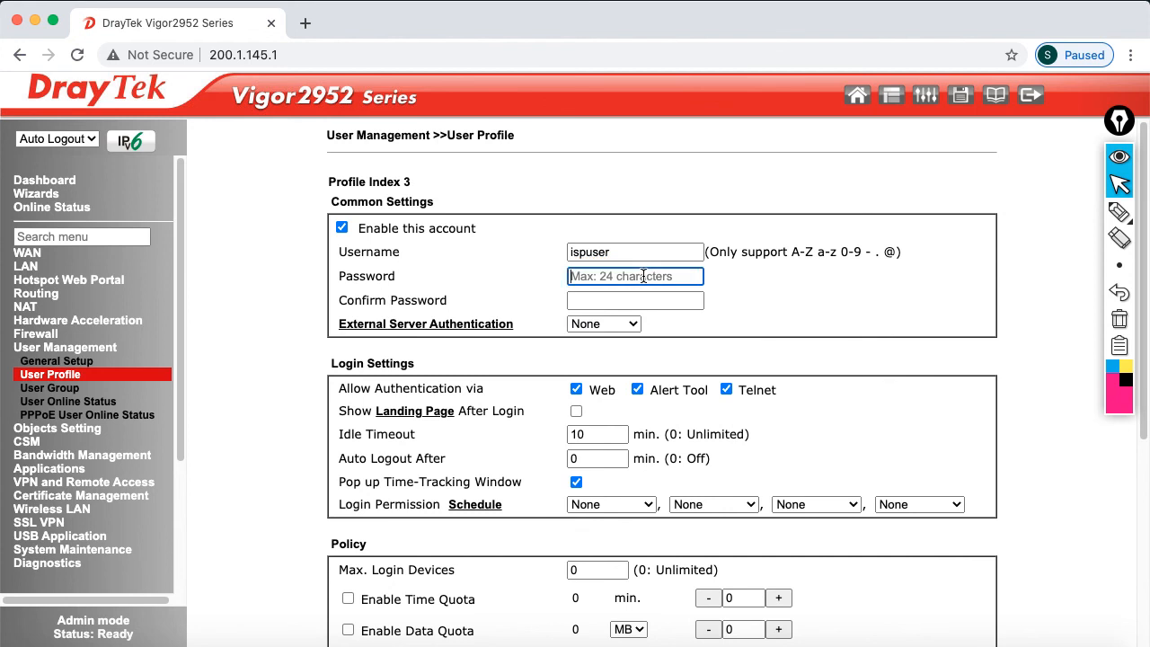
text(a)
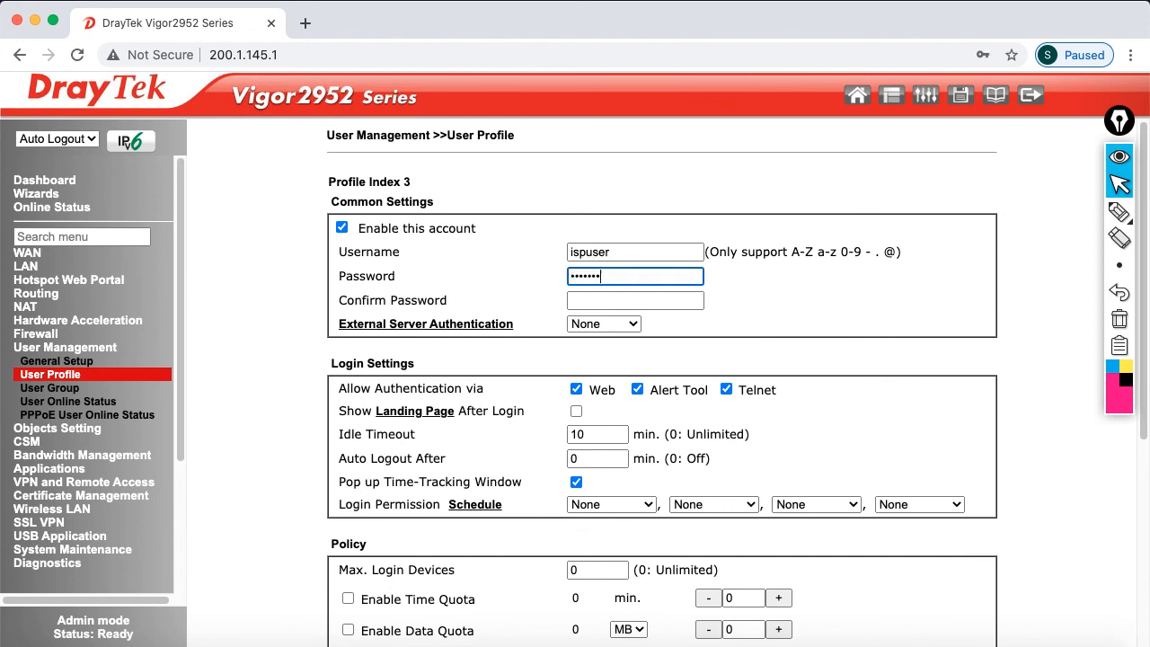
click(601, 303)
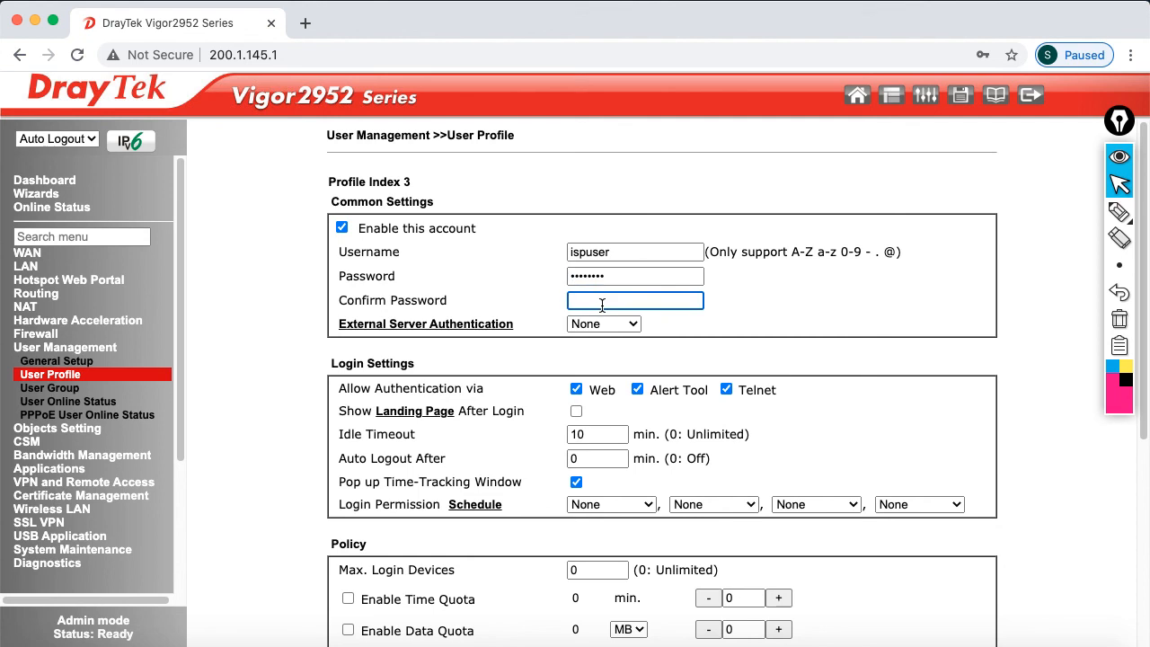
text(a)
Save the new ispuser profile
scroll(874, 409, down, 2)
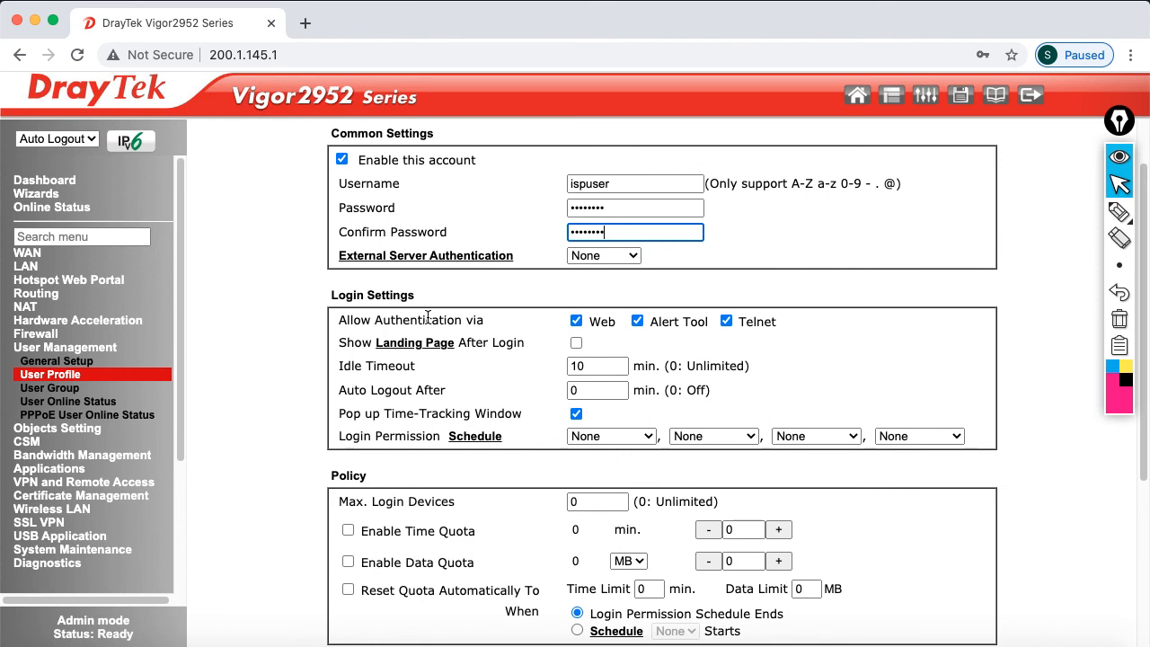
scroll(647, 415, down, 6)
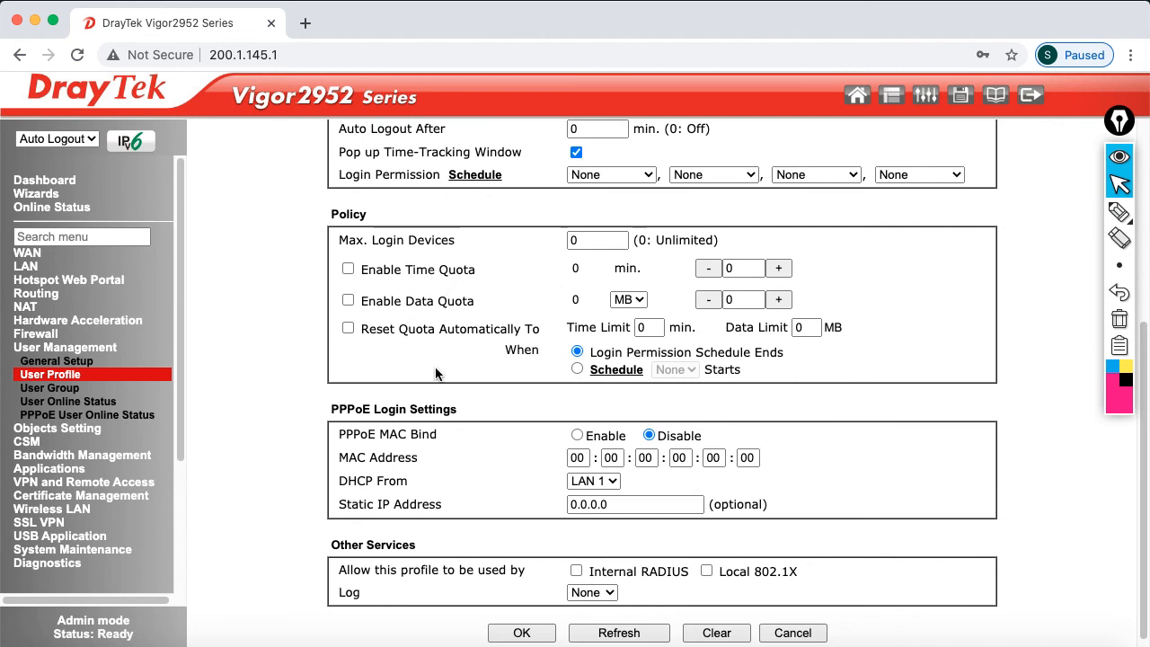
scroll(469, 384, down, 1)
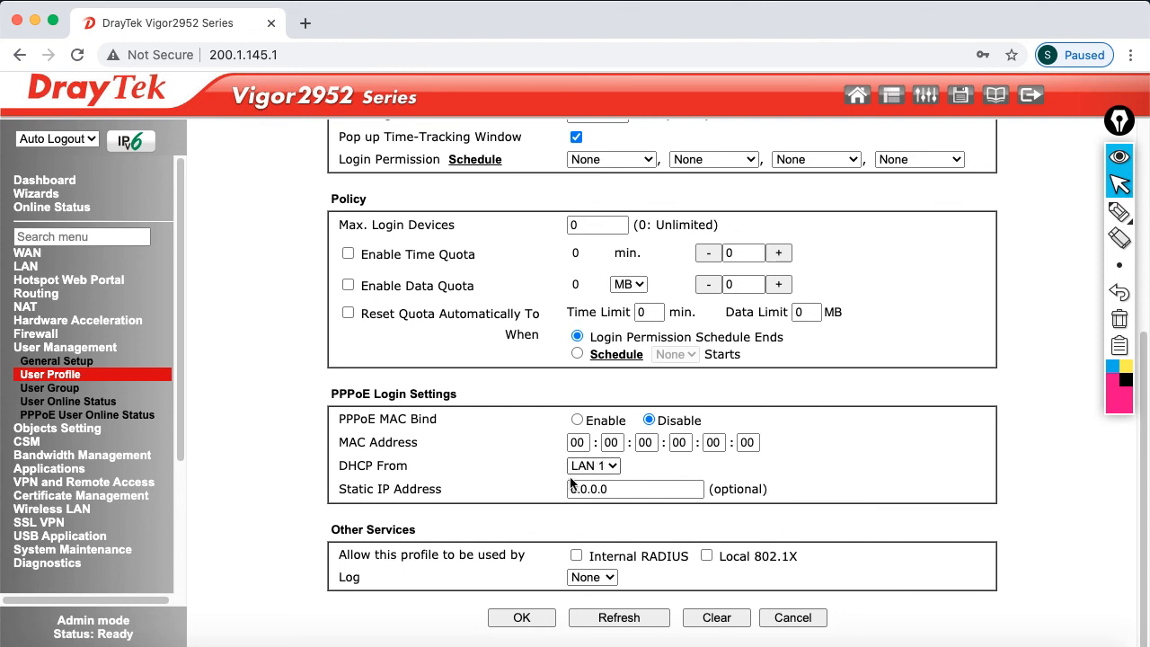
click(543, 626)
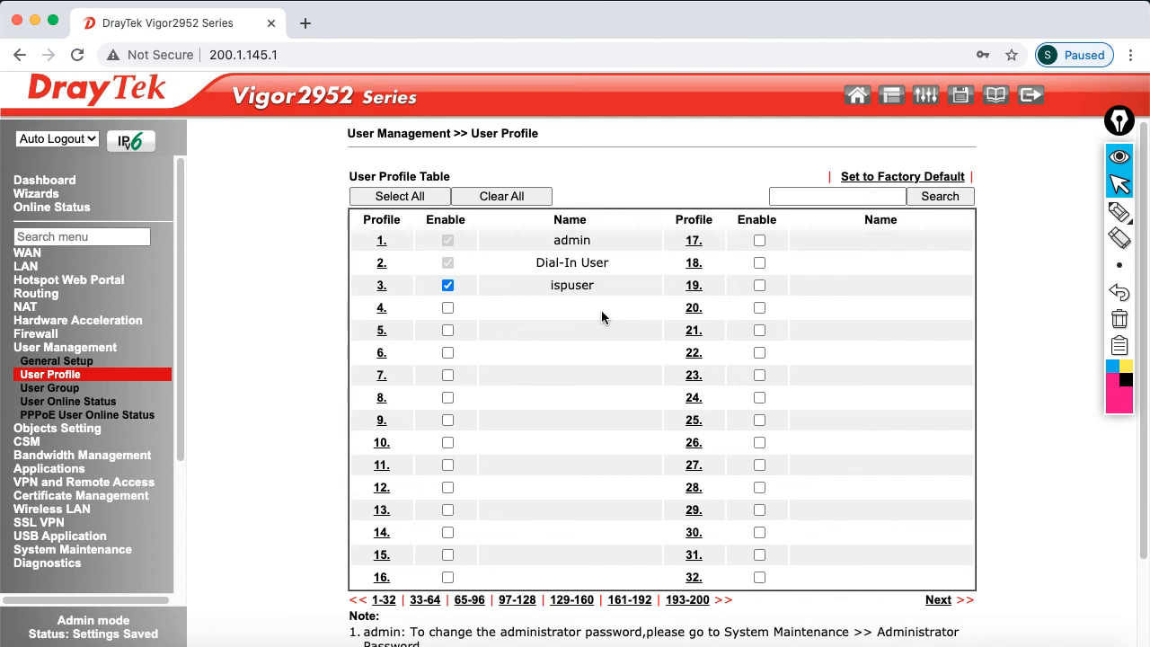
click(932, 633)
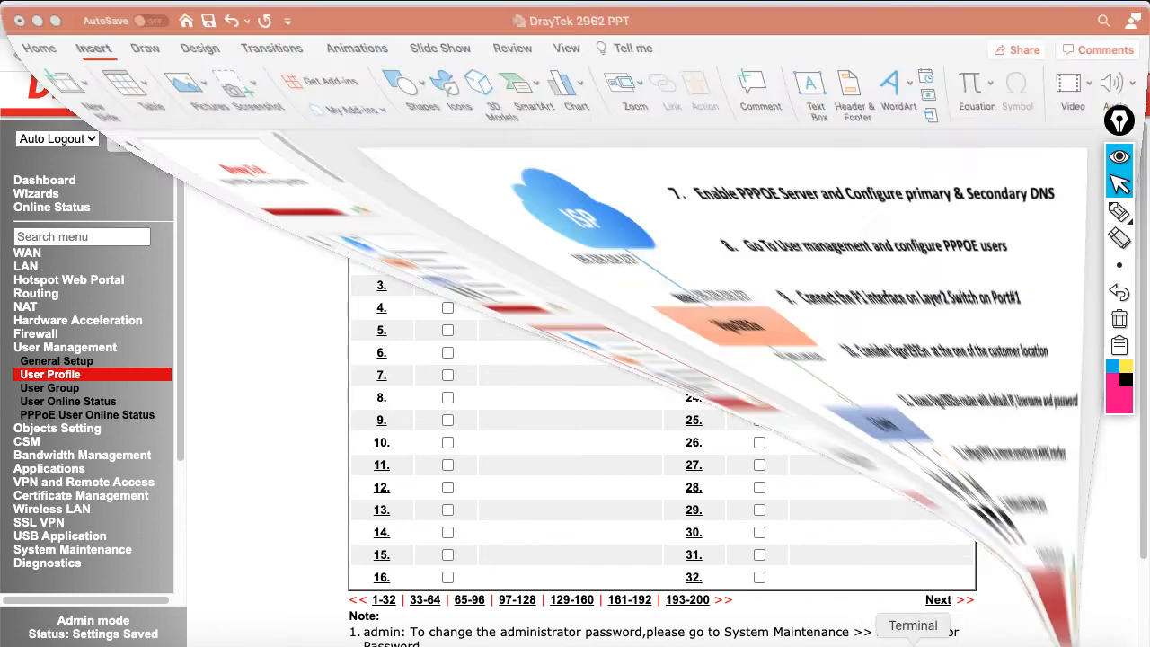
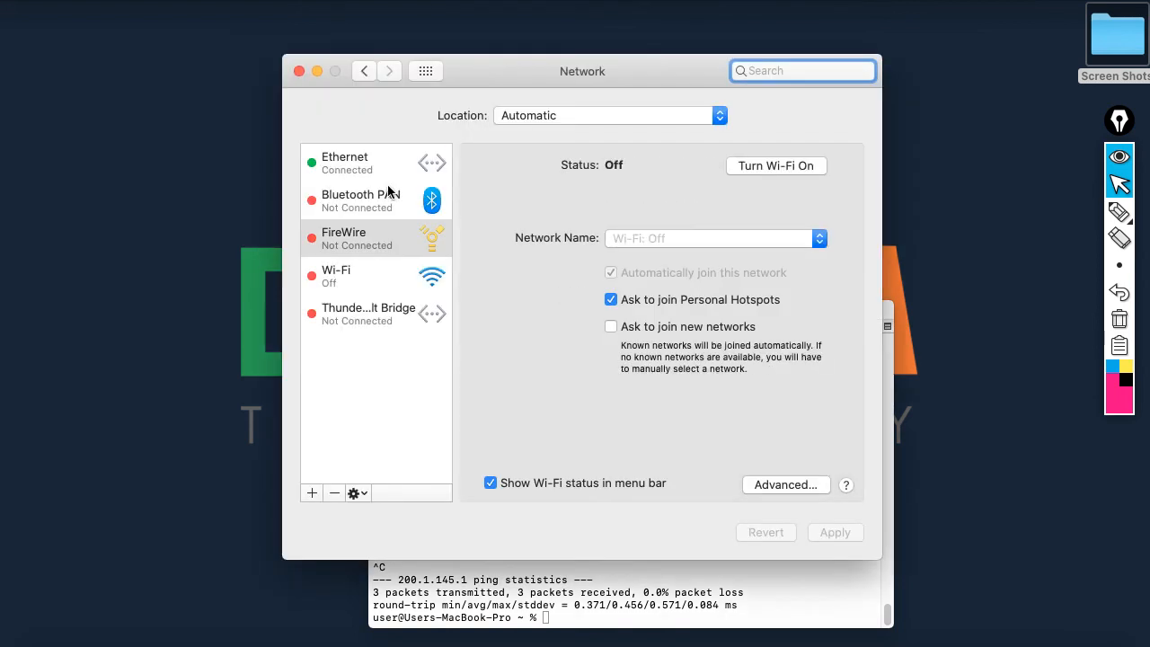
Set the Mac's Ethernet to DHCP so it leases 192.168.1.10 from router 192.168.1.1
click(372, 168)
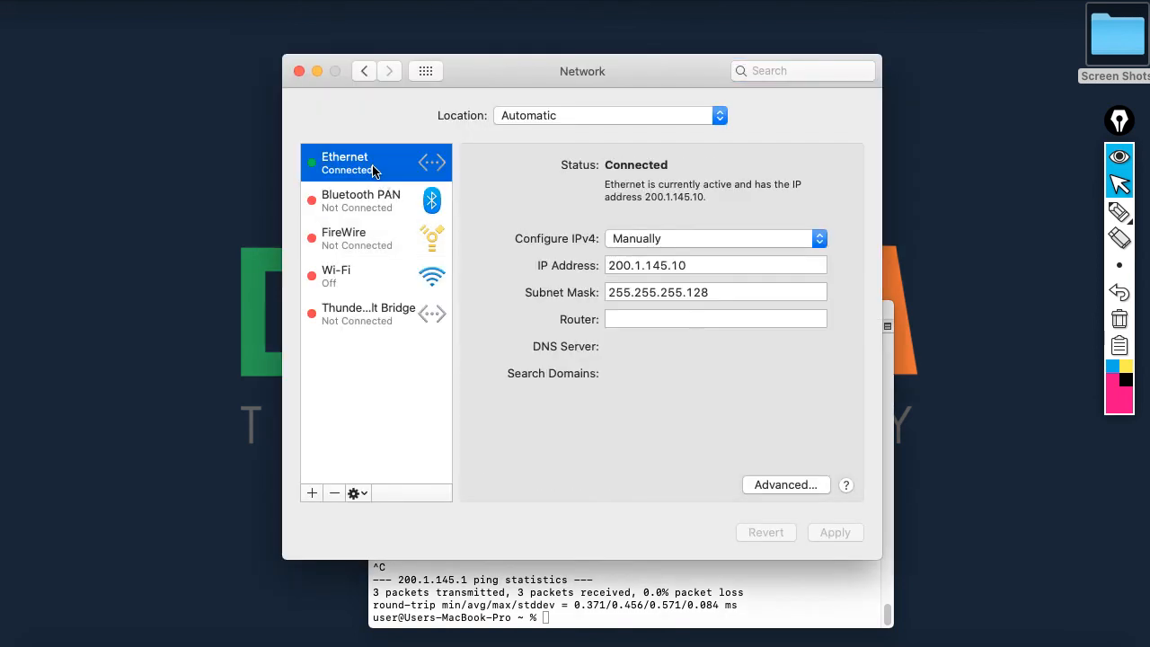
click(819, 237)
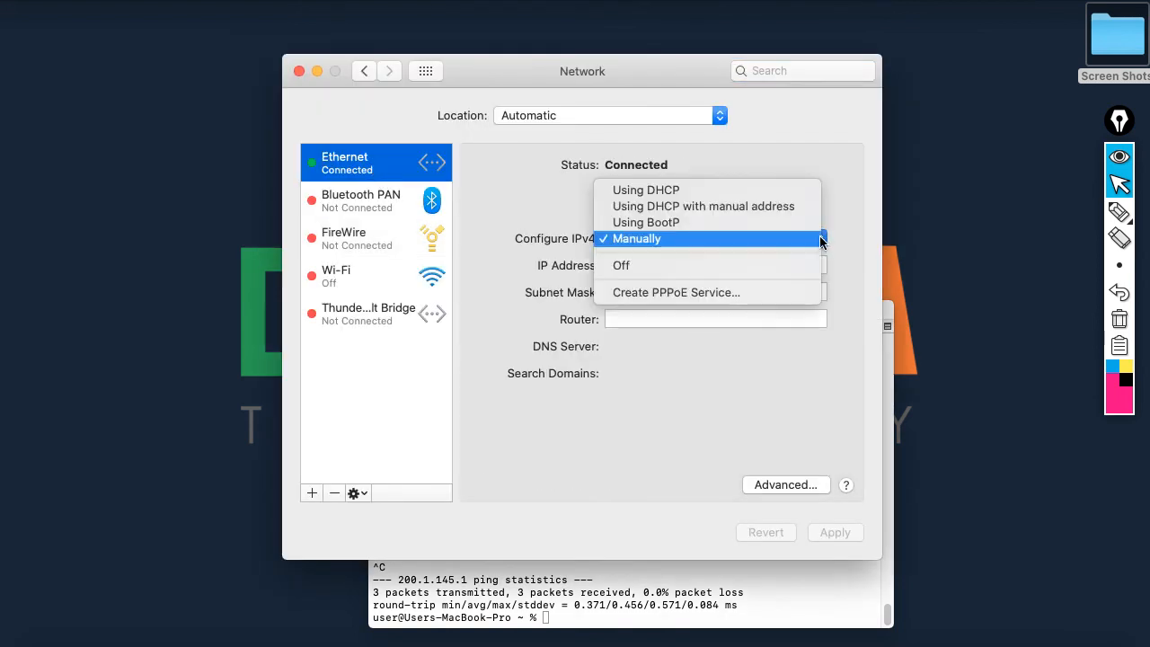
click(750, 191)
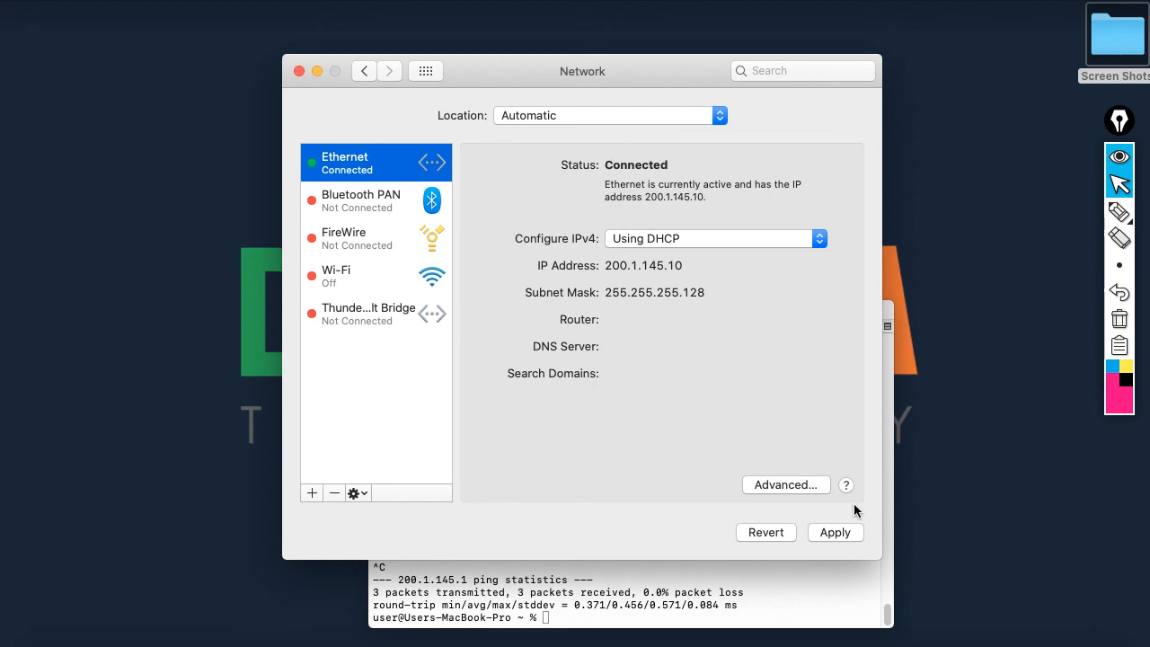
click(849, 534)
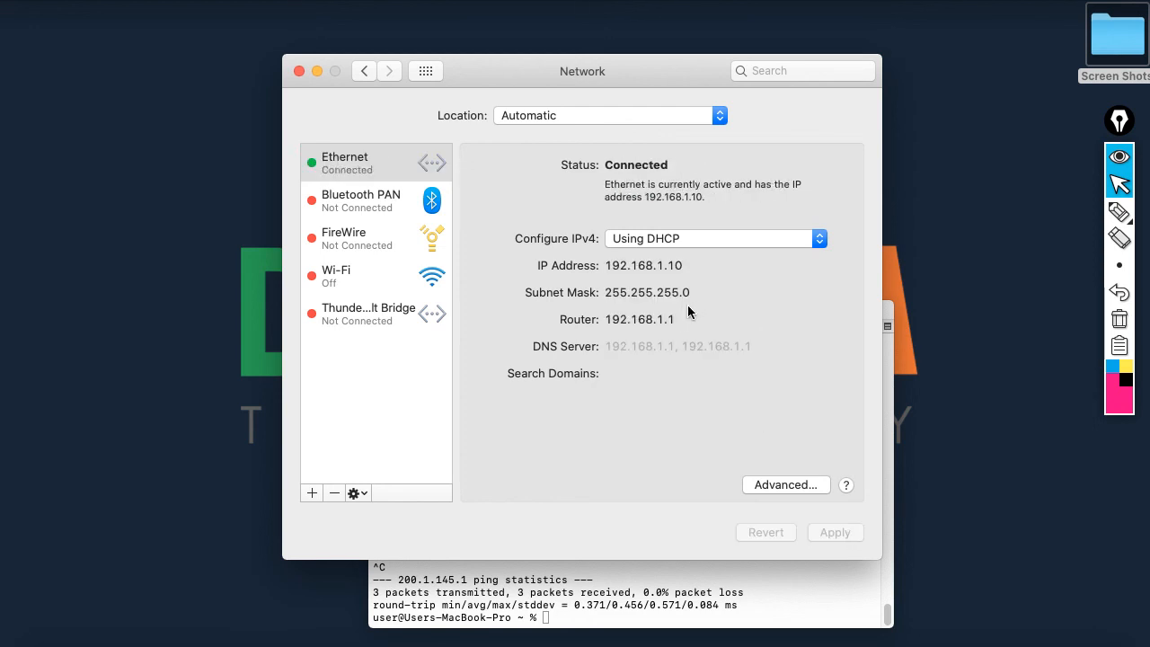
drag(610, 265, 694, 263)
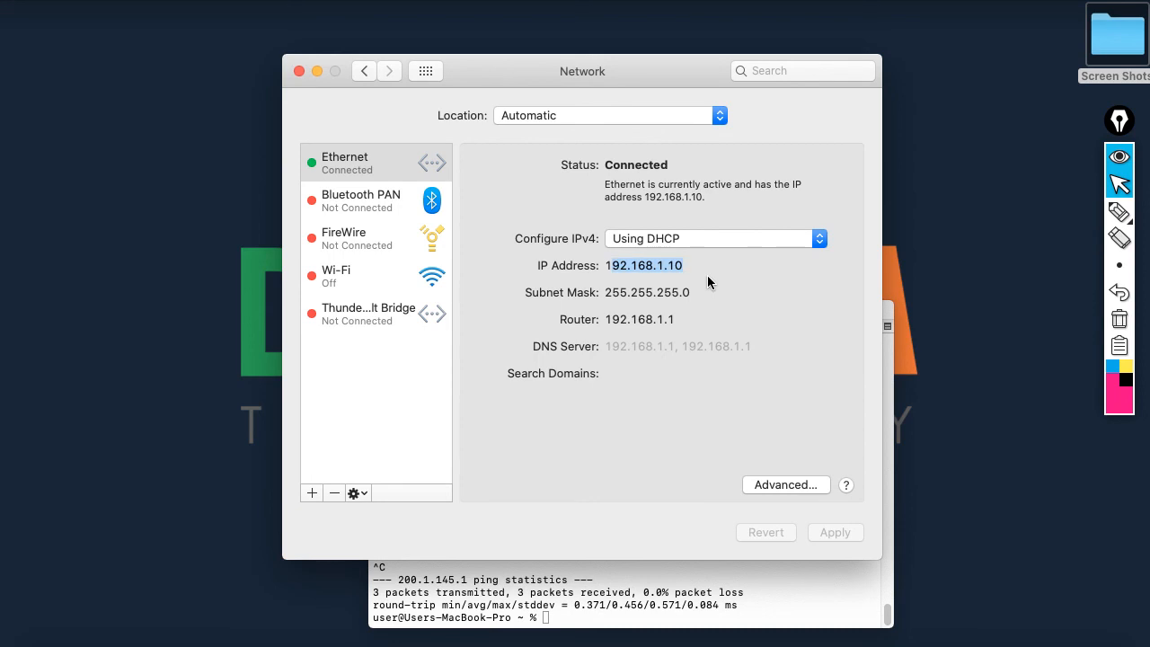
click(299, 71)
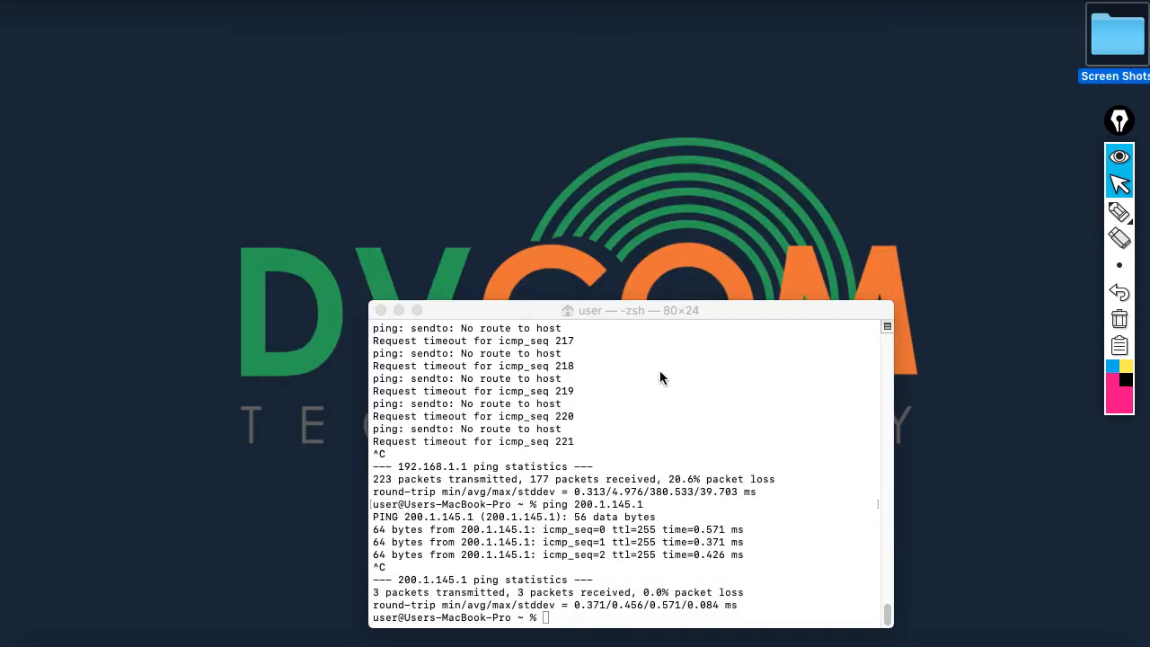
click(550, 461)
Ping 192.168.1.1 until replies arrive, then stop the ping
key(Return)
key(Return)
text(pi)
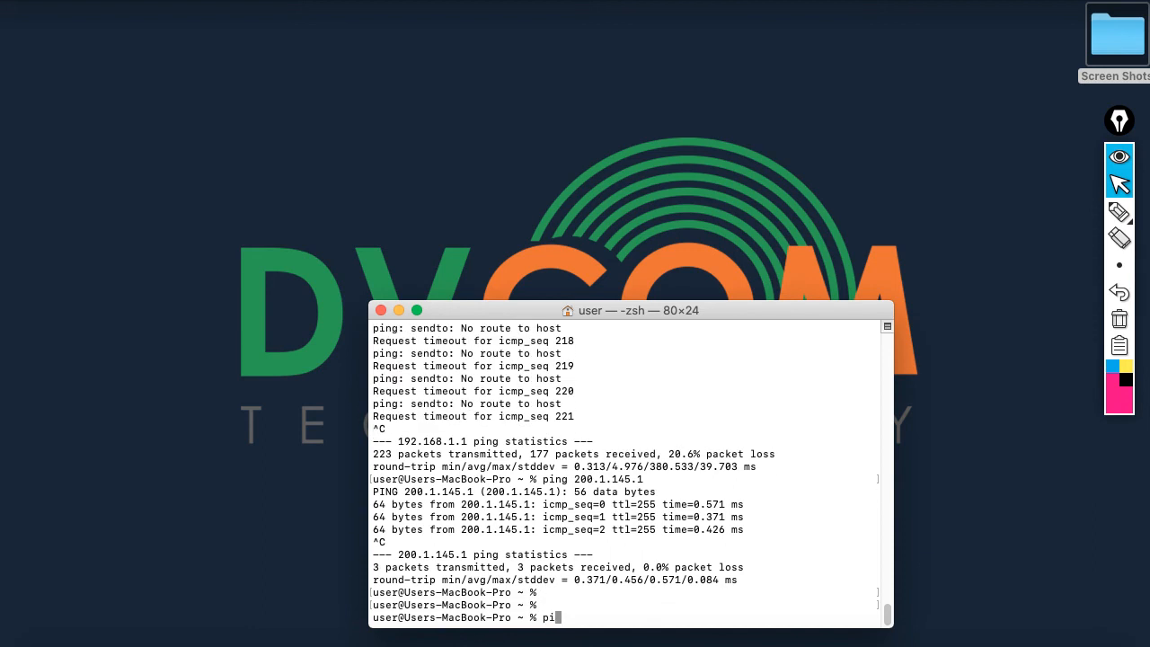
text(ng 192.168.1.1)
key(Return)
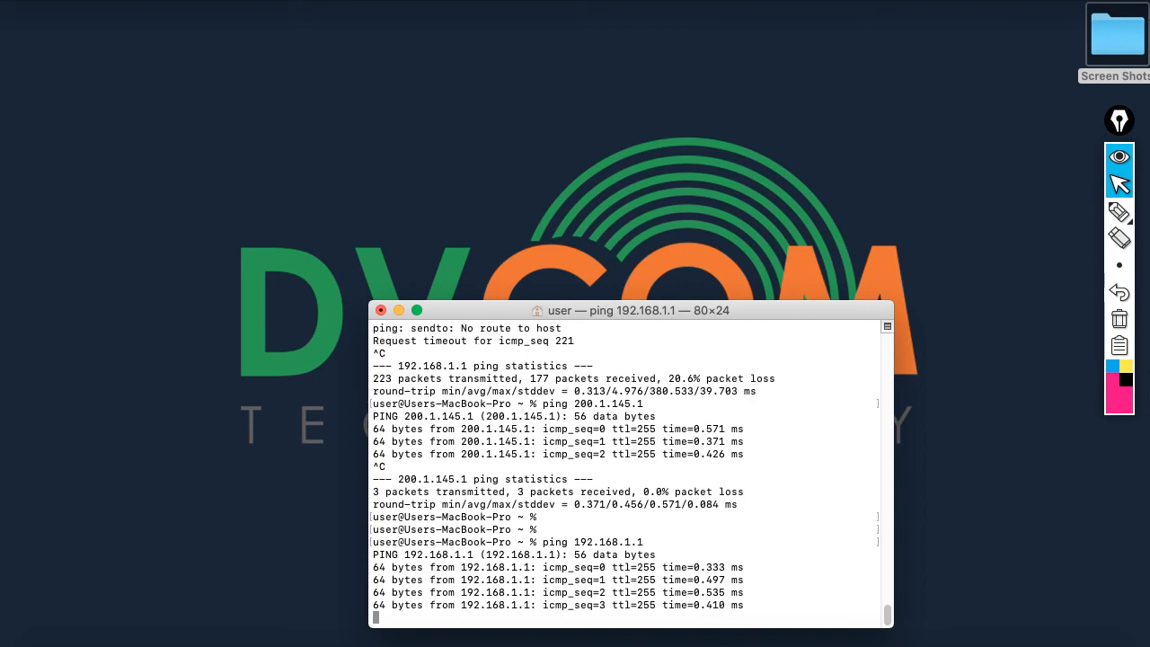
key(ctrl+c)
Load the router's web interface at 192.168.1.1 in Chrome
click(399, 311)
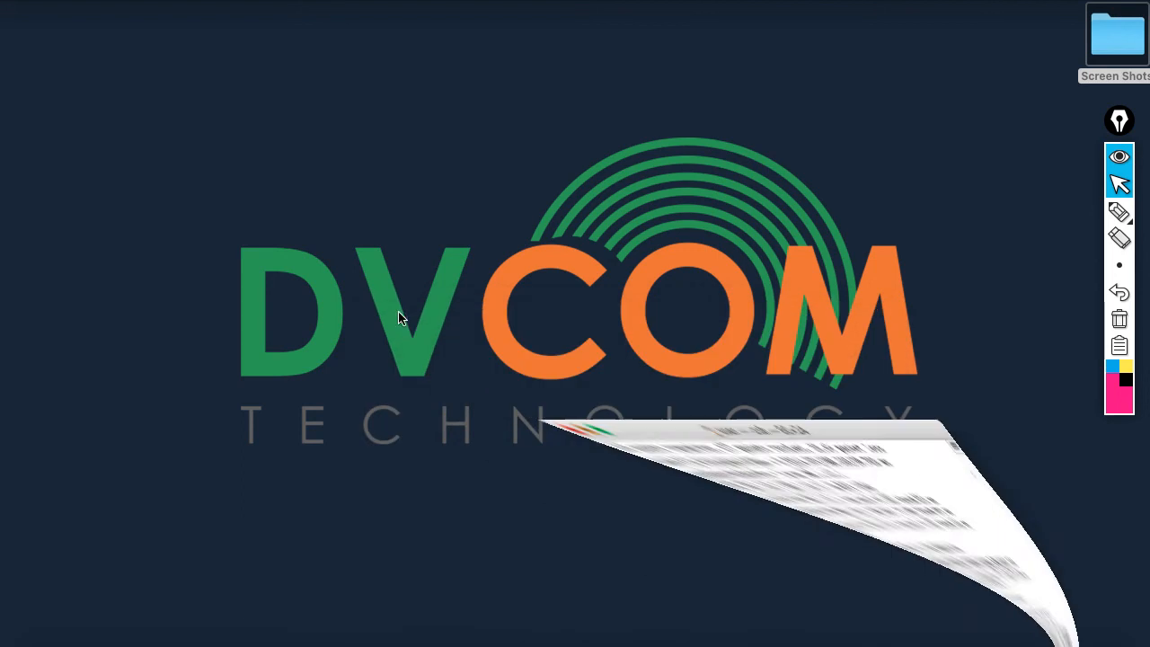
click(668, 640)
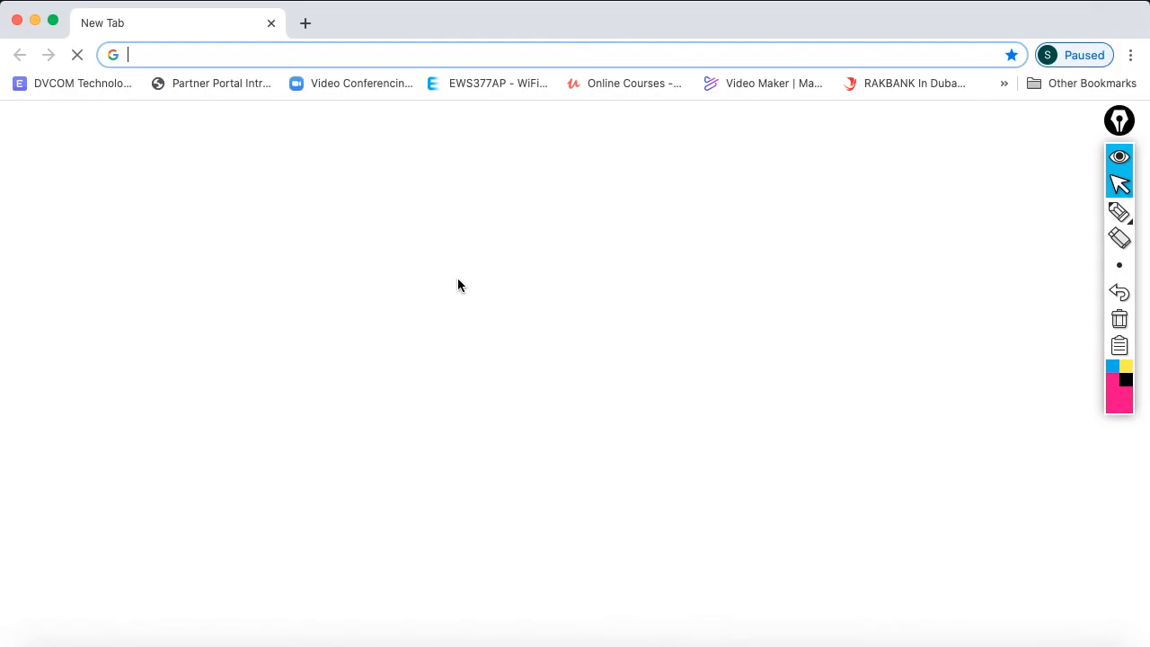
click(397, 51)
text(192.168.1.1)
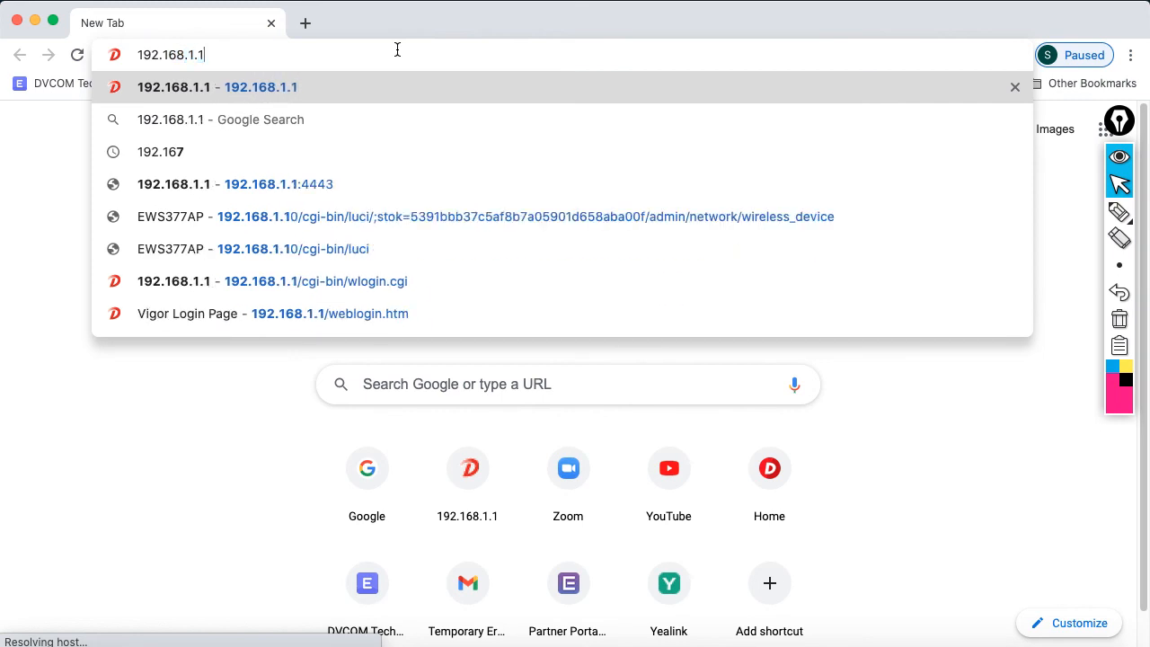
key(Return)
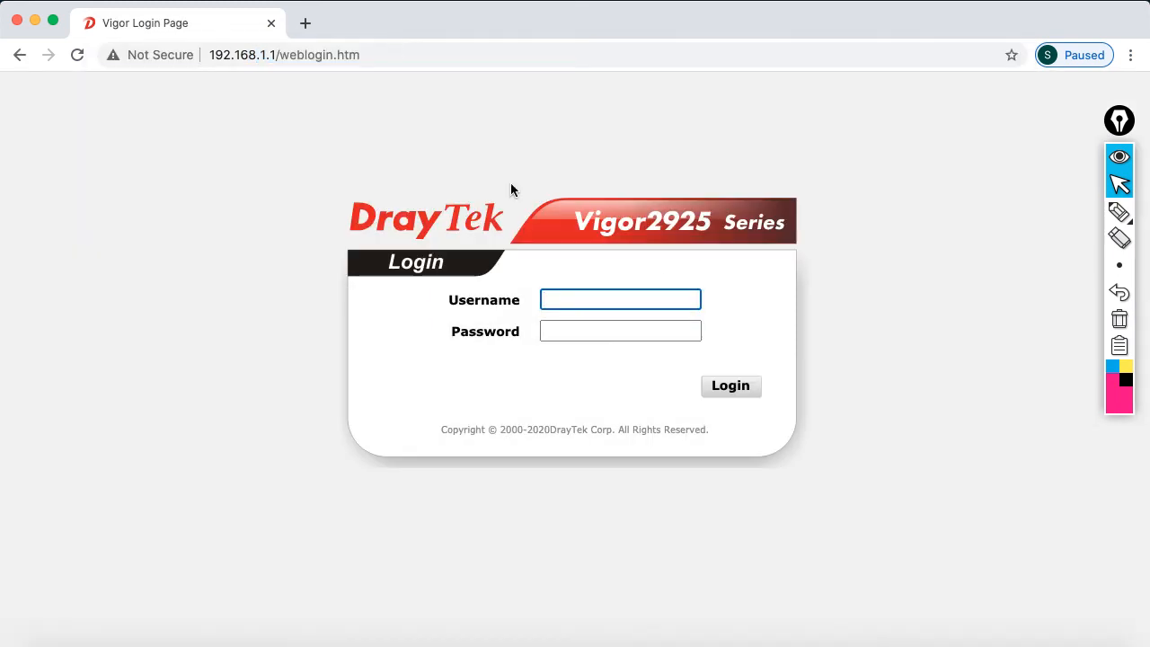
Log in as admin with the default password, dismiss the warning, and switch to PowerPoint
text(admin)
key(Tab)
text(admin)
key(Return)
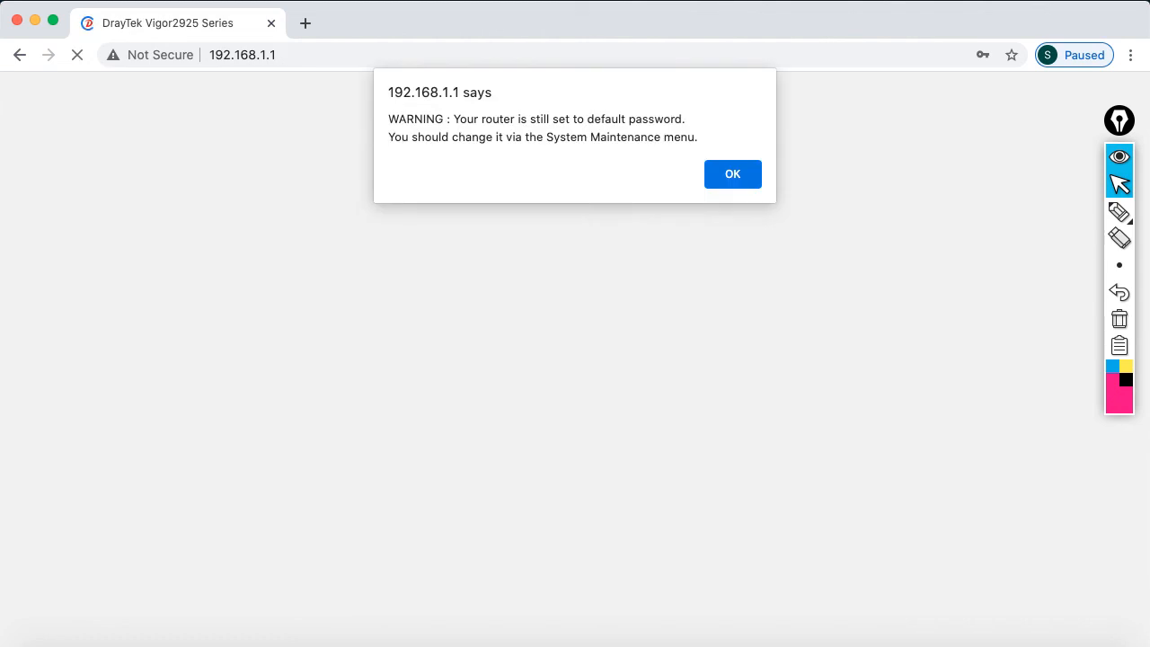
click(733, 177)
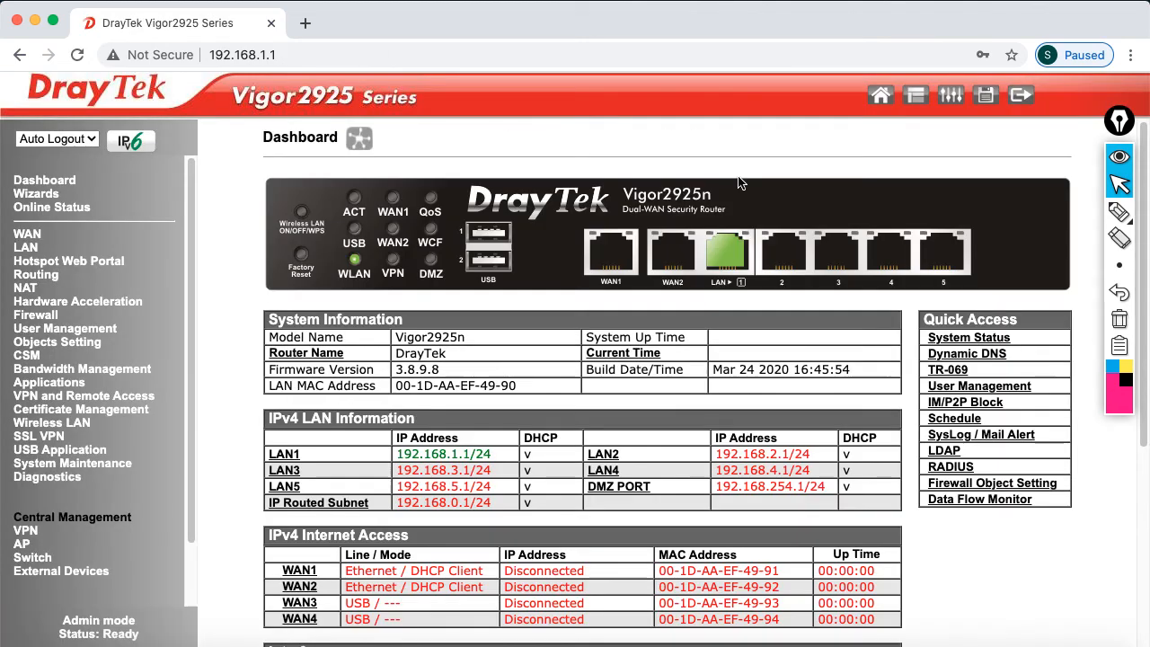
click(903, 640)
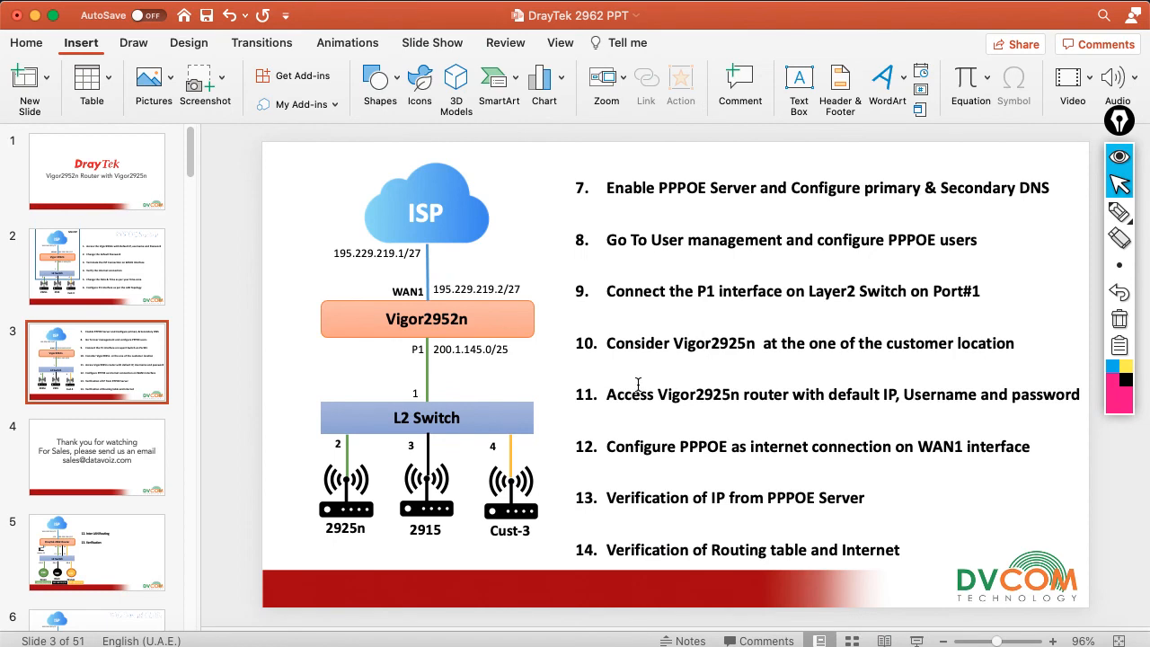
Highlight 'Access Vigor2925n' in step 11, then minimize the slides
drag(608, 395, 742, 401)
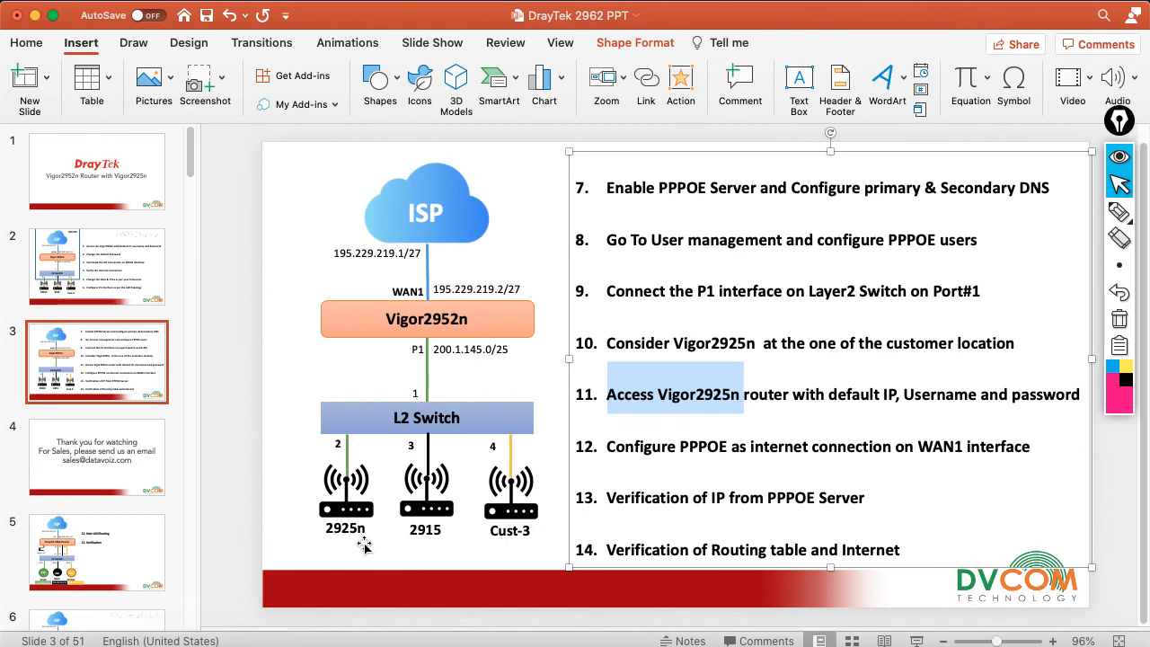
click(34, 15)
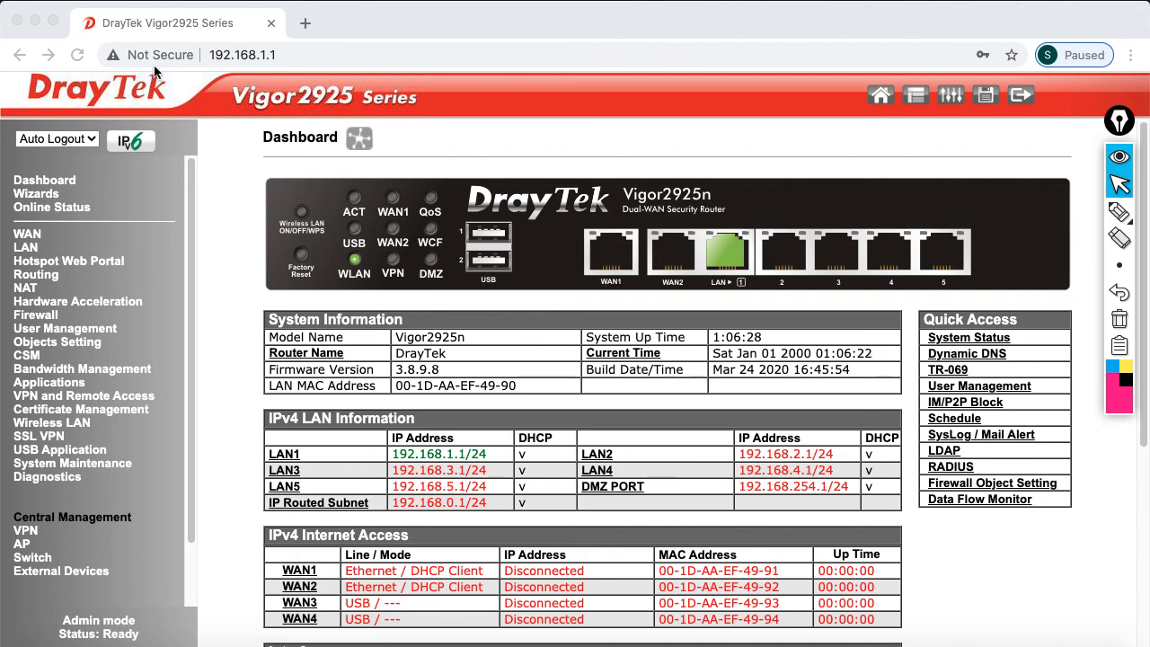
Go to WAN > Internet Access and set WAN1's access mode to PPPoE
click(77, 56)
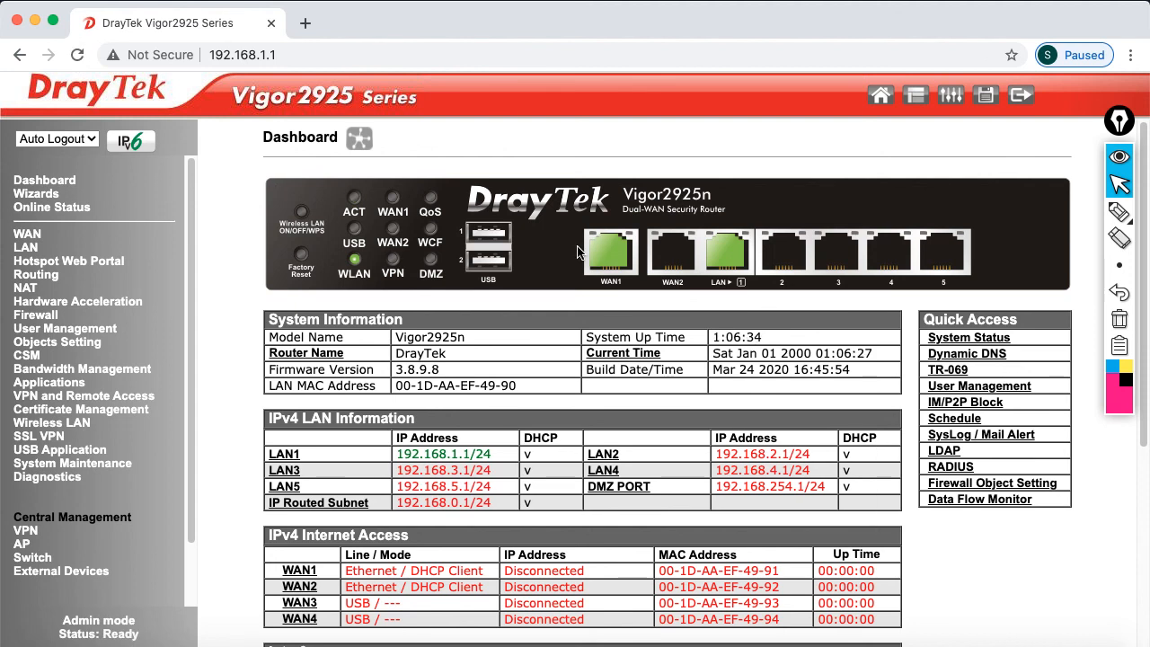
click(29, 235)
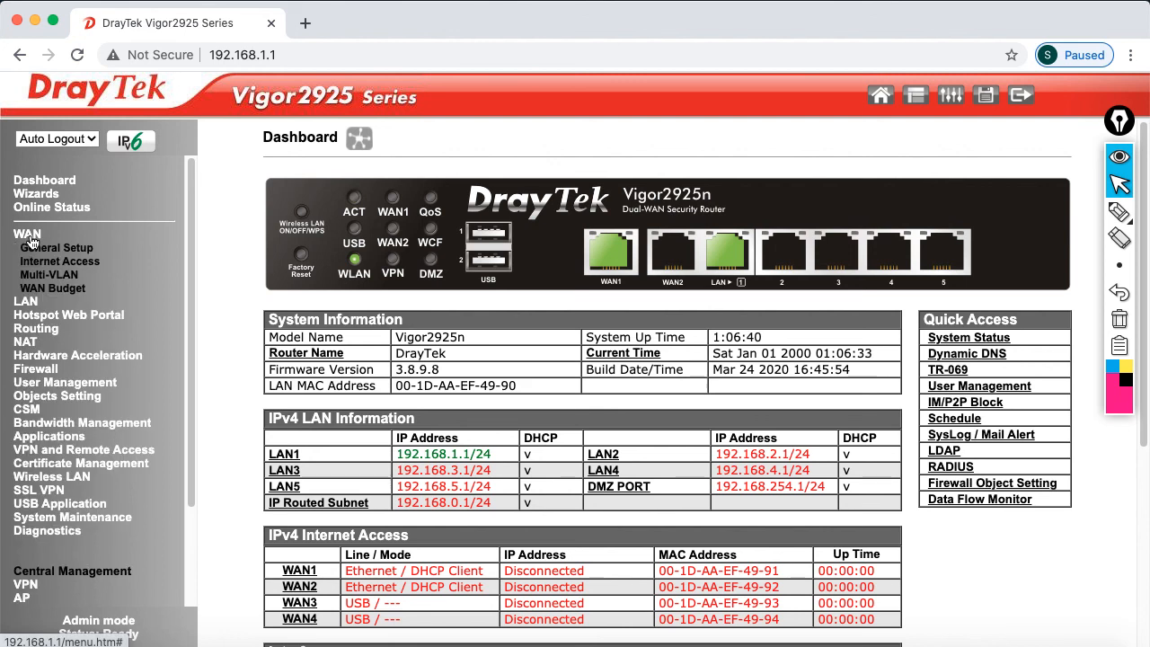
click(54, 261)
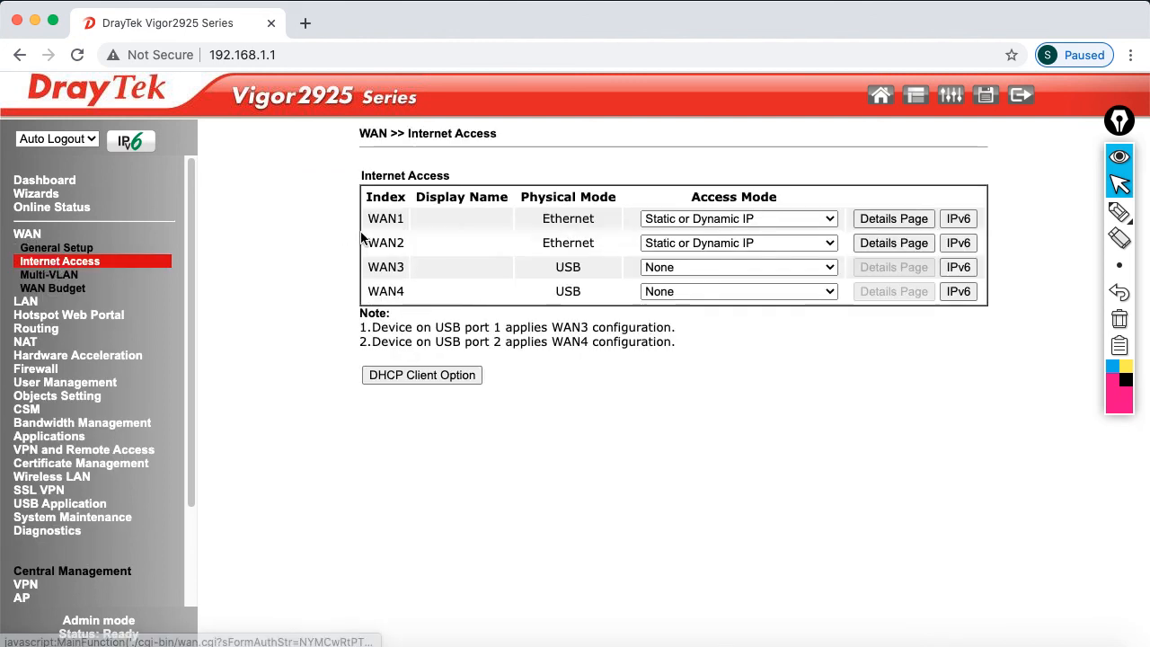
drag(365, 218, 395, 219)
click(839, 217)
click(767, 200)
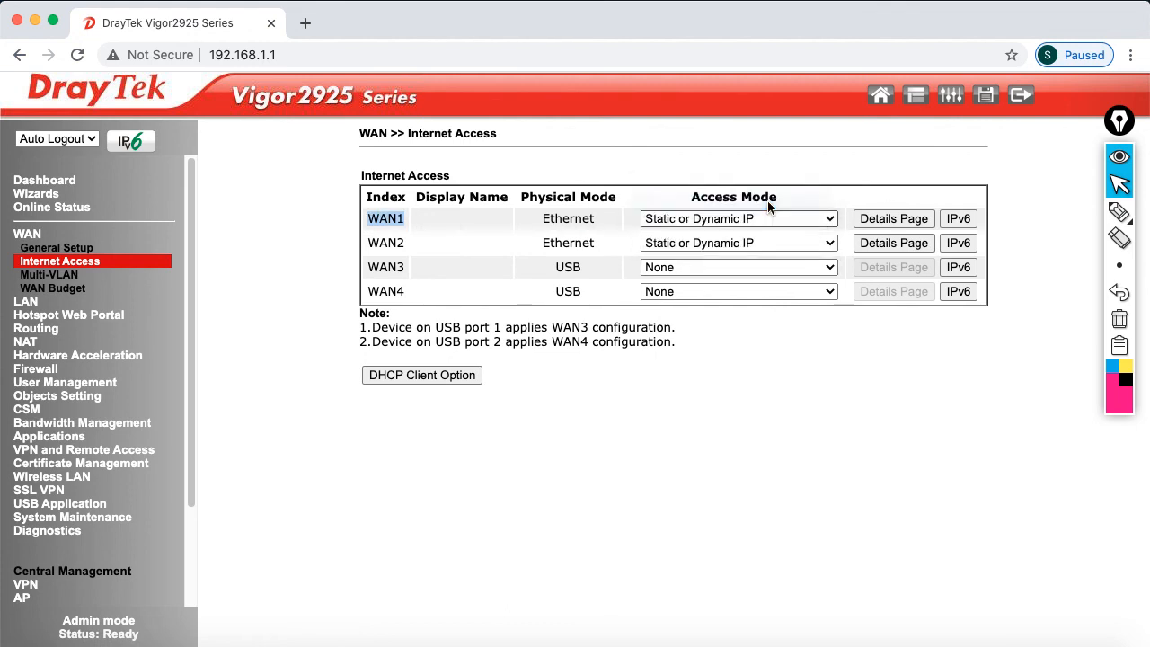
Enable WAN1 PPPoE with username 'ispuser' and the ISP password, saving with MTU 1500
click(881, 219)
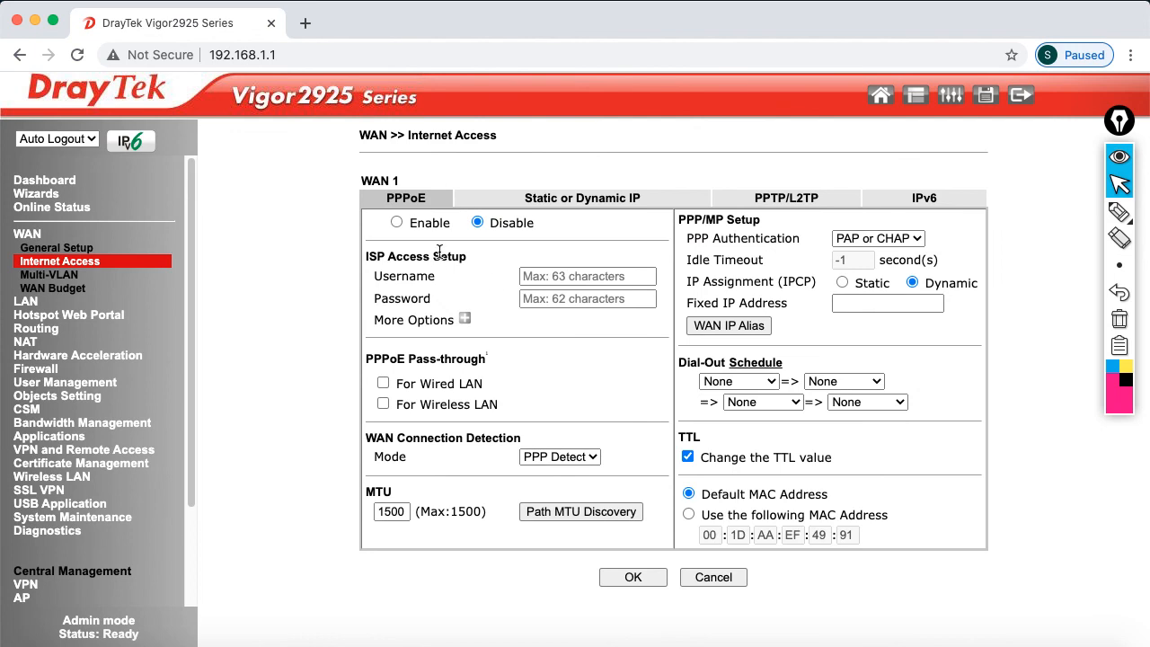
click(396, 223)
click(541, 276)
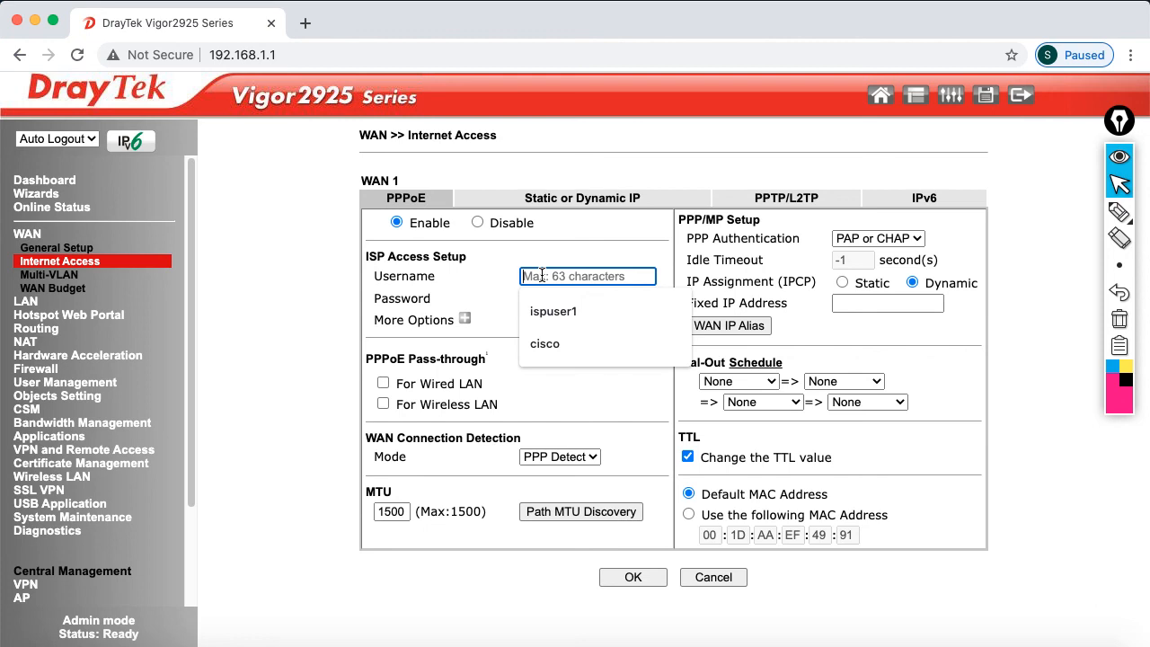
text(ispuser)
key(Tab)
text(p)
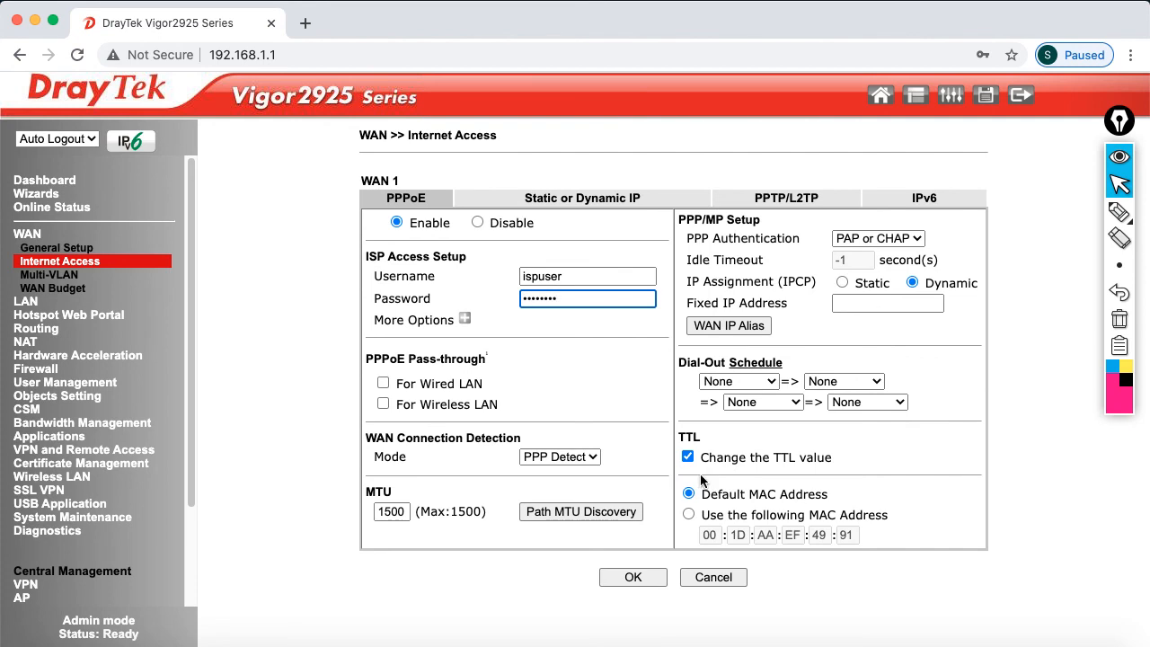
click(652, 578)
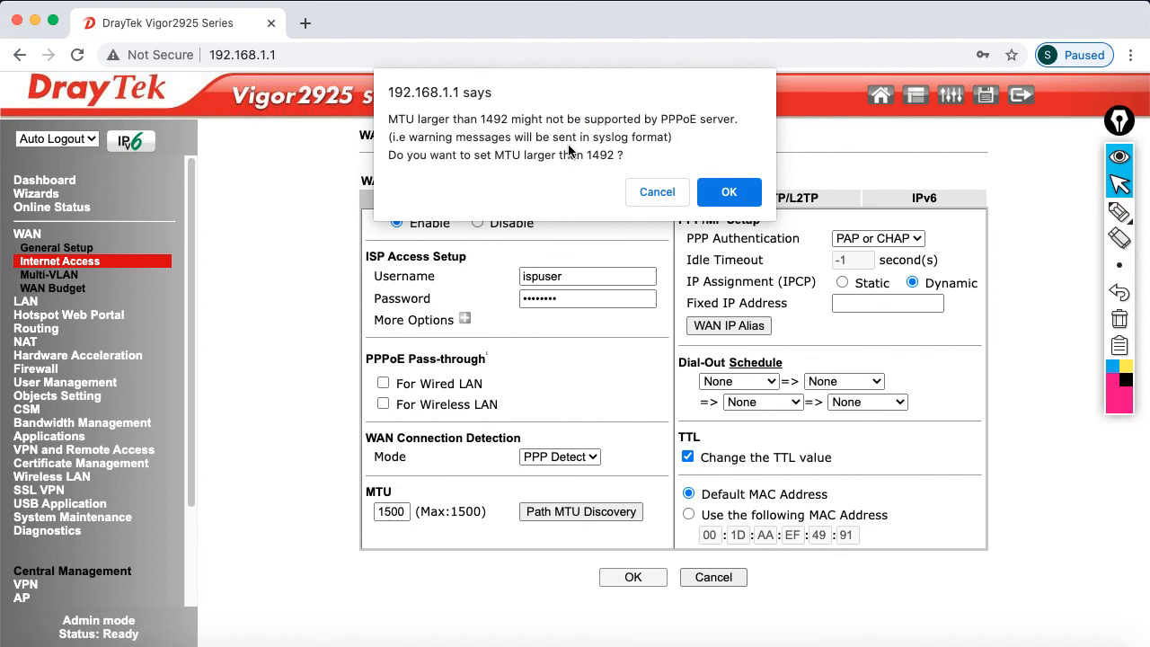
click(728, 191)
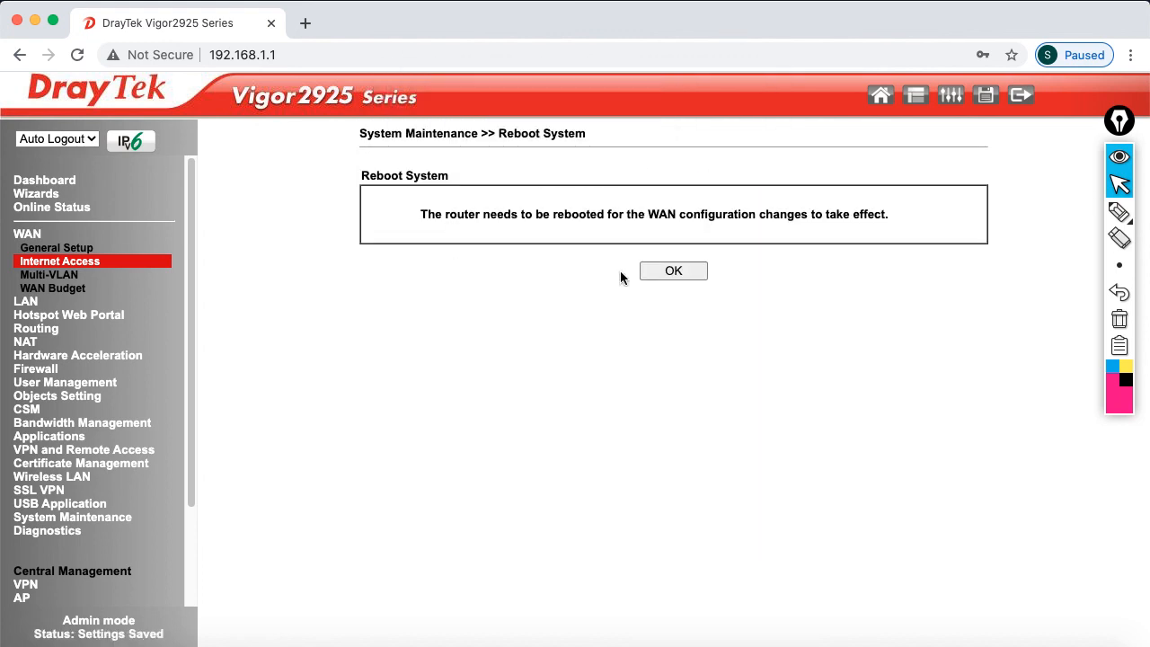
Reboot the router and rerun ping 192.168.1.1 until replies resume
click(669, 273)
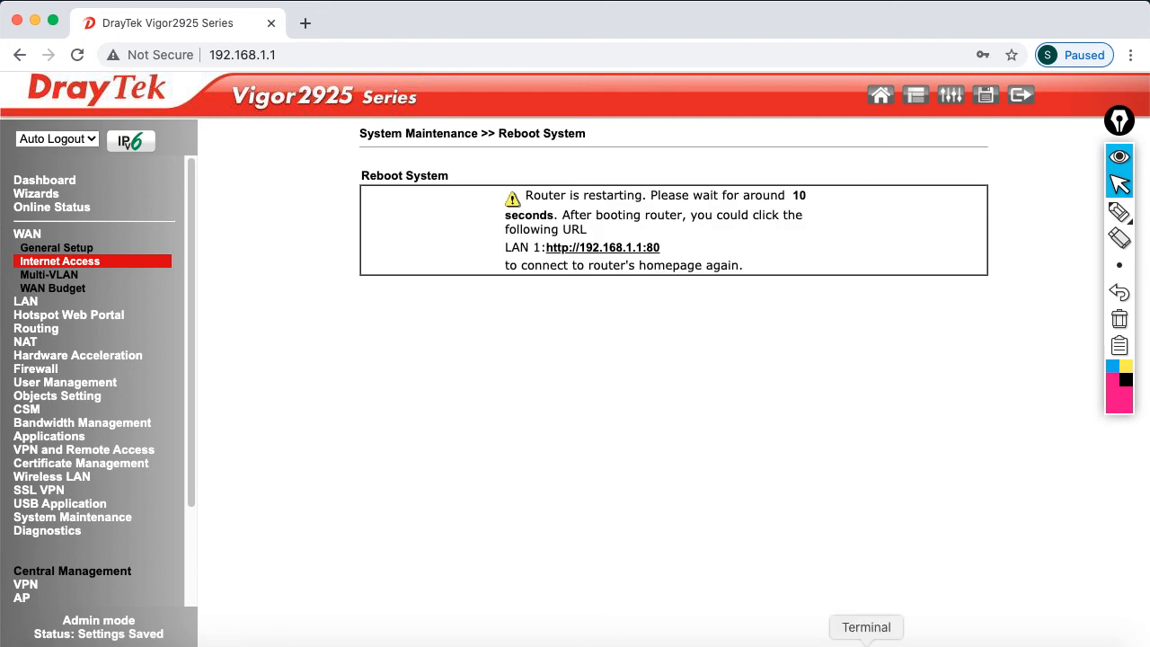
click(860, 634)
key(Up)
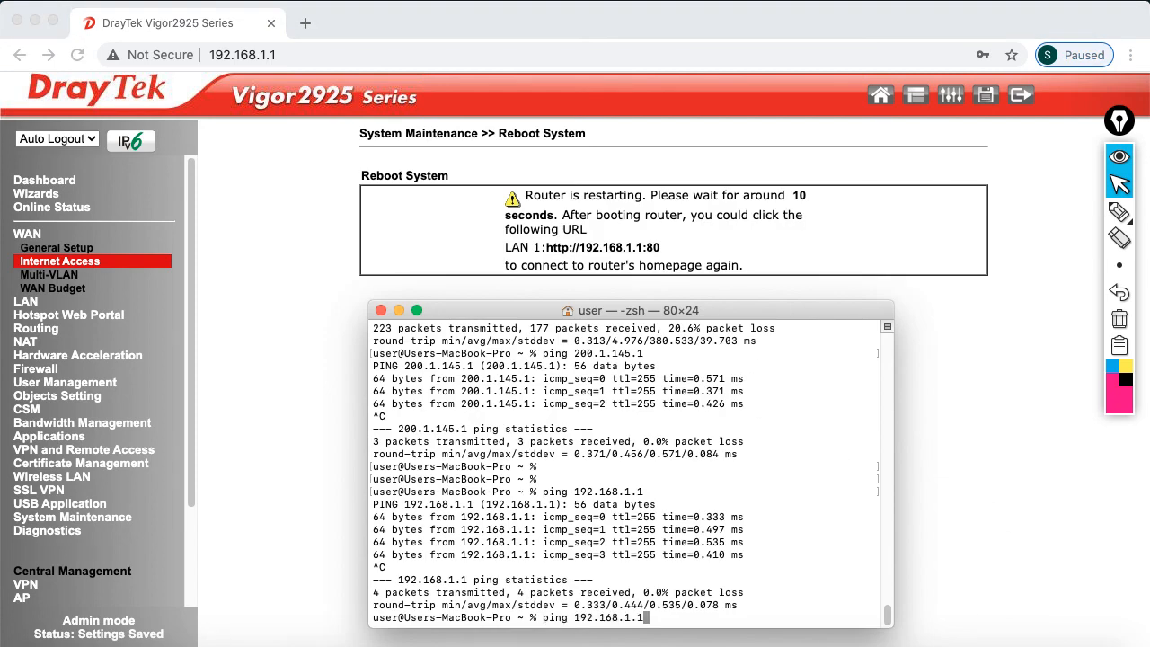
key(Return)
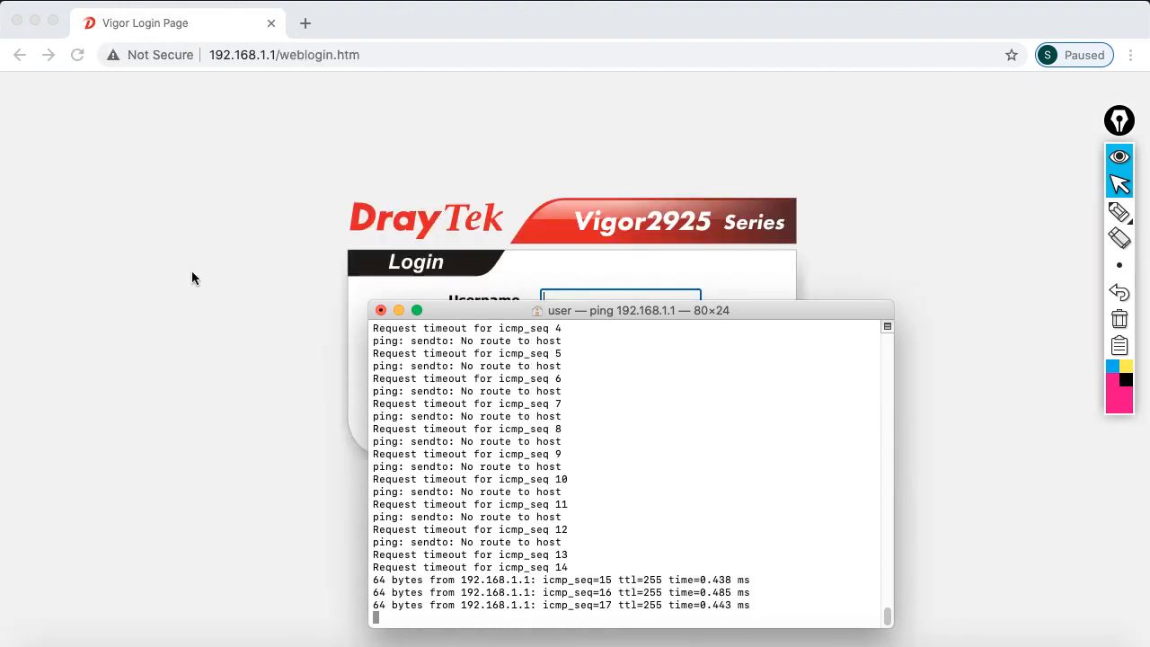
Log back in as admin to the dashboard showing WAN1 PPPoE at 200.1.145.72
click(191, 270)
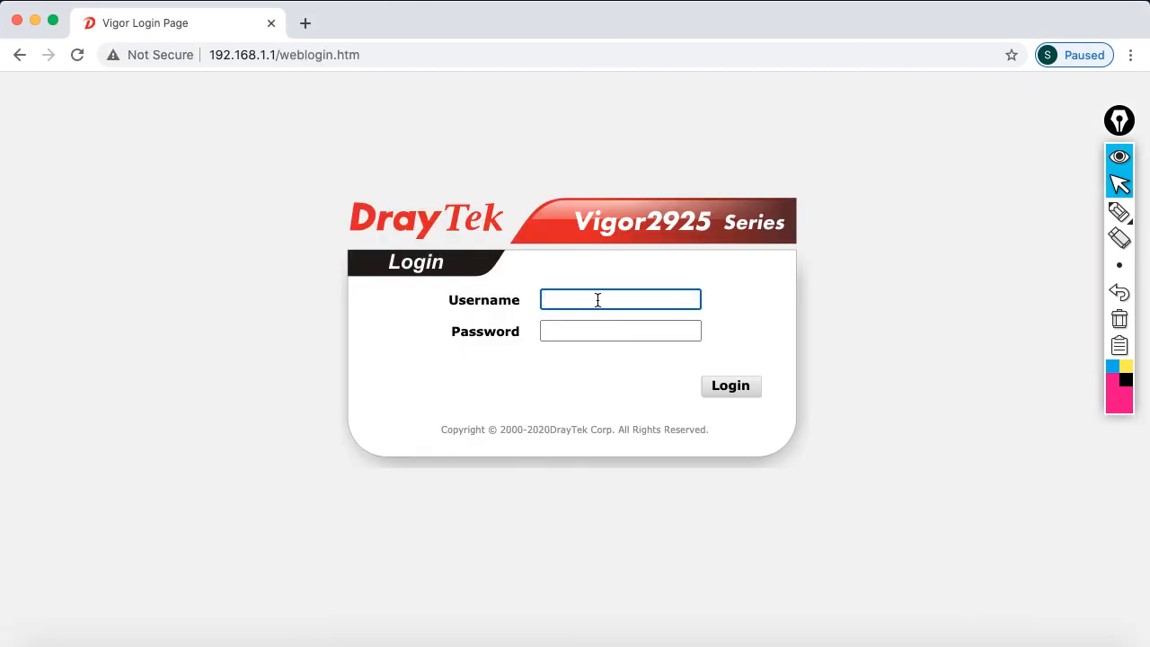
text(admin)
key(Tab)
text(•dmin)
key(Return)
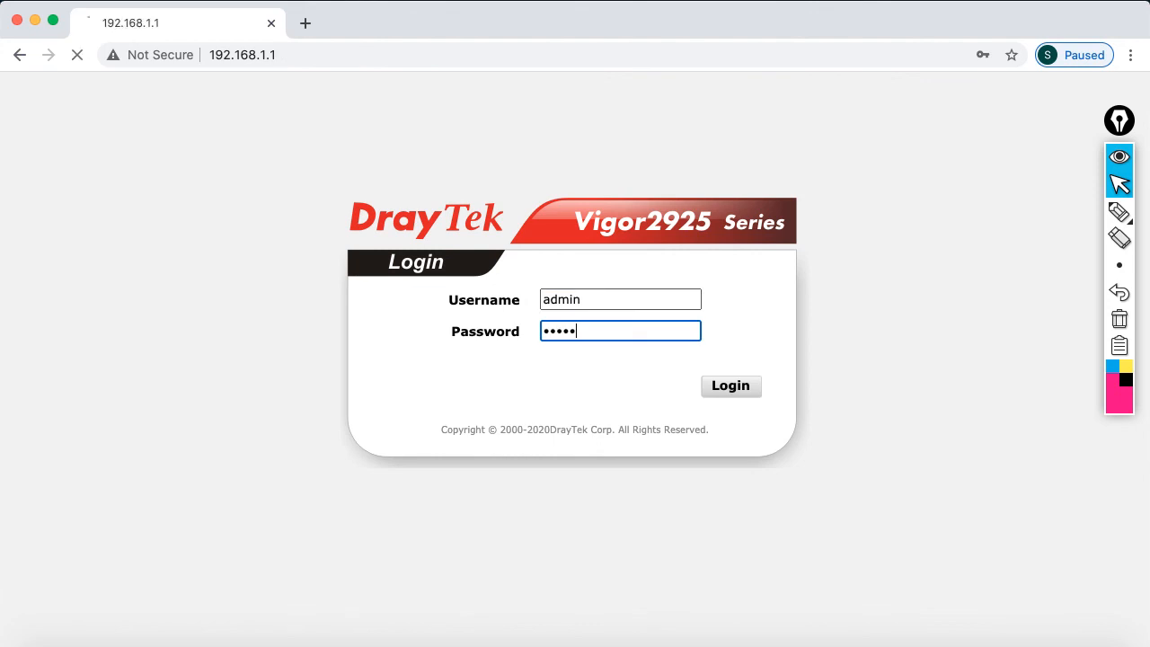
click(733, 175)
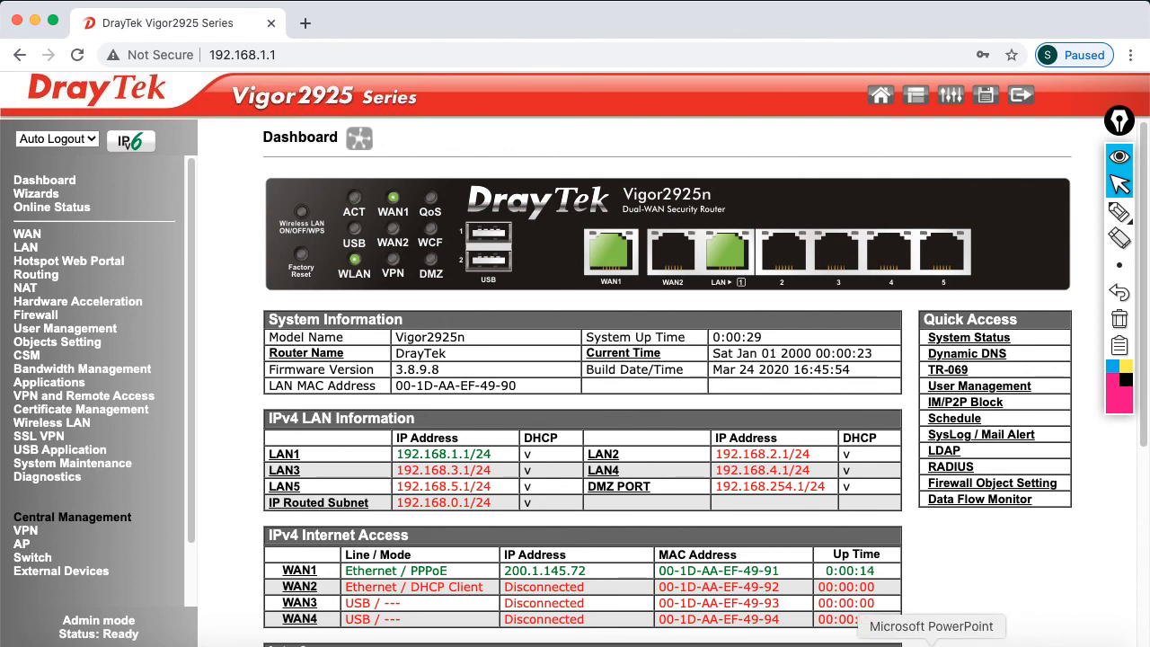
click(935, 644)
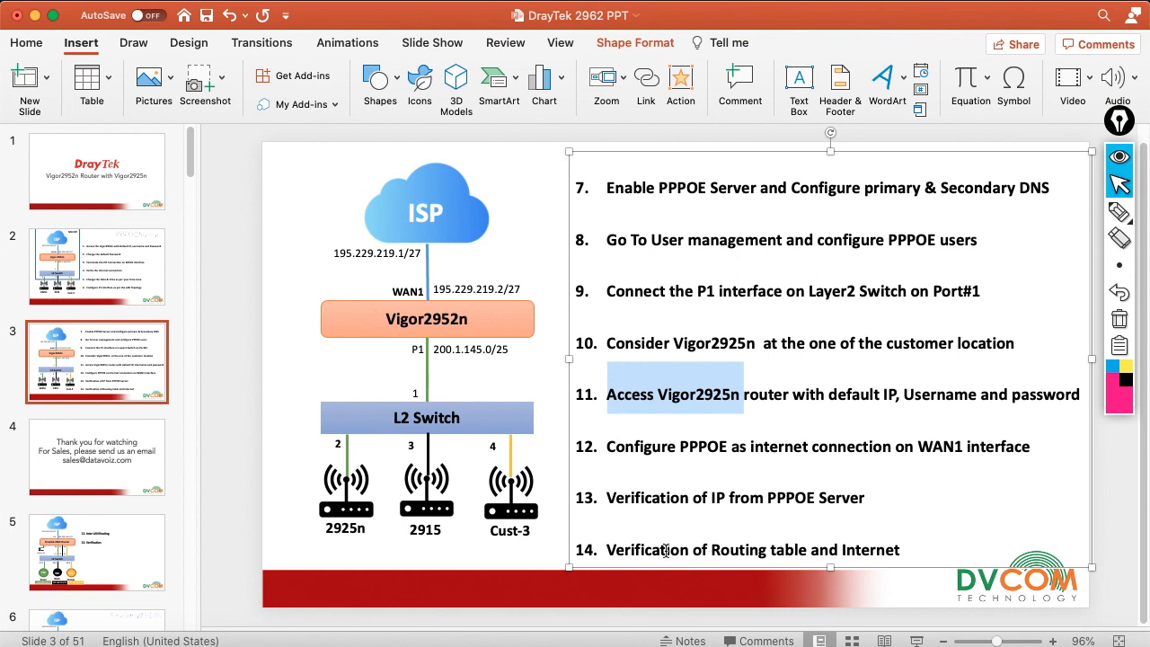
click(35, 15)
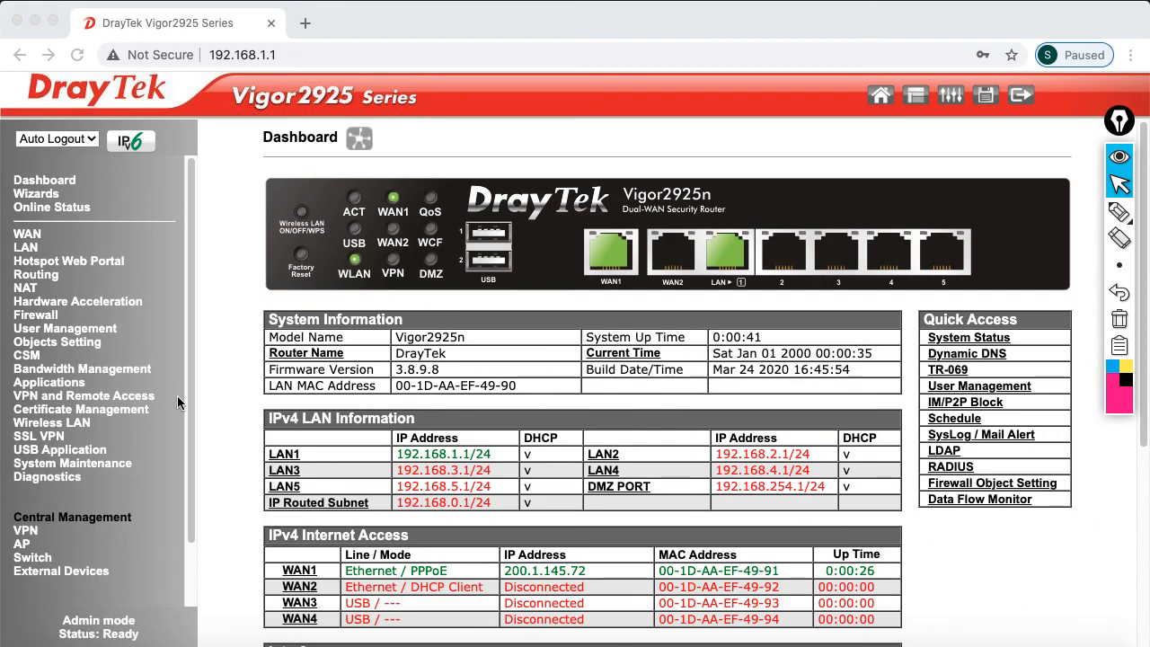
Open Diagnostics > Routing Table and mark the default route via 200.1.145.1
click(28, 483)
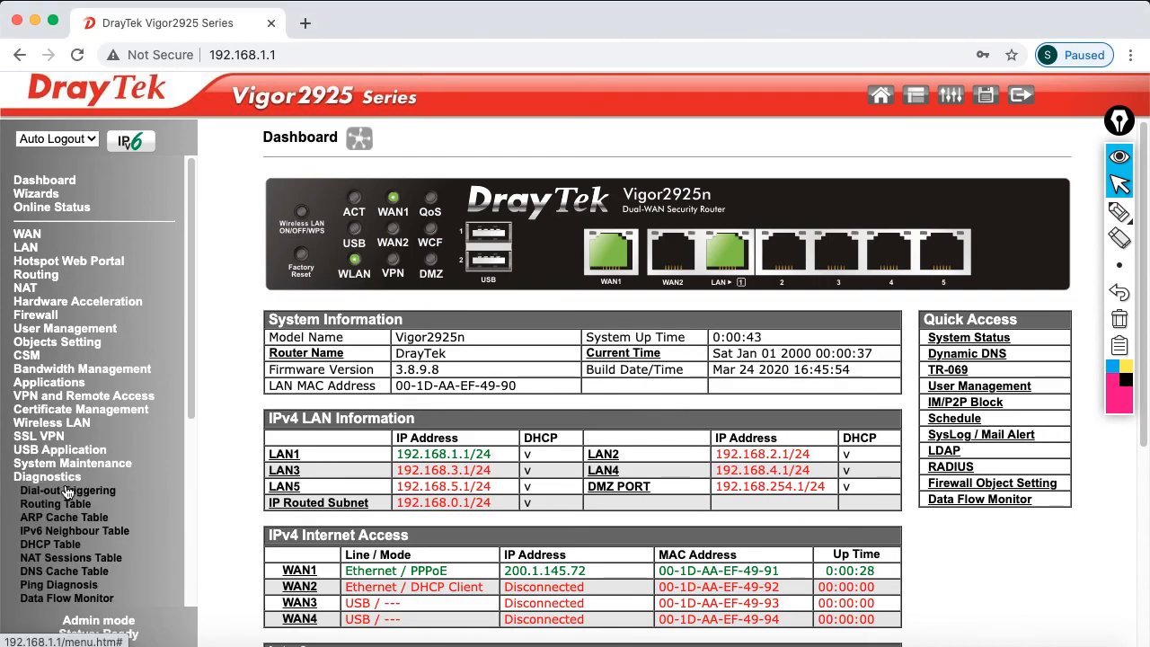
click(72, 505)
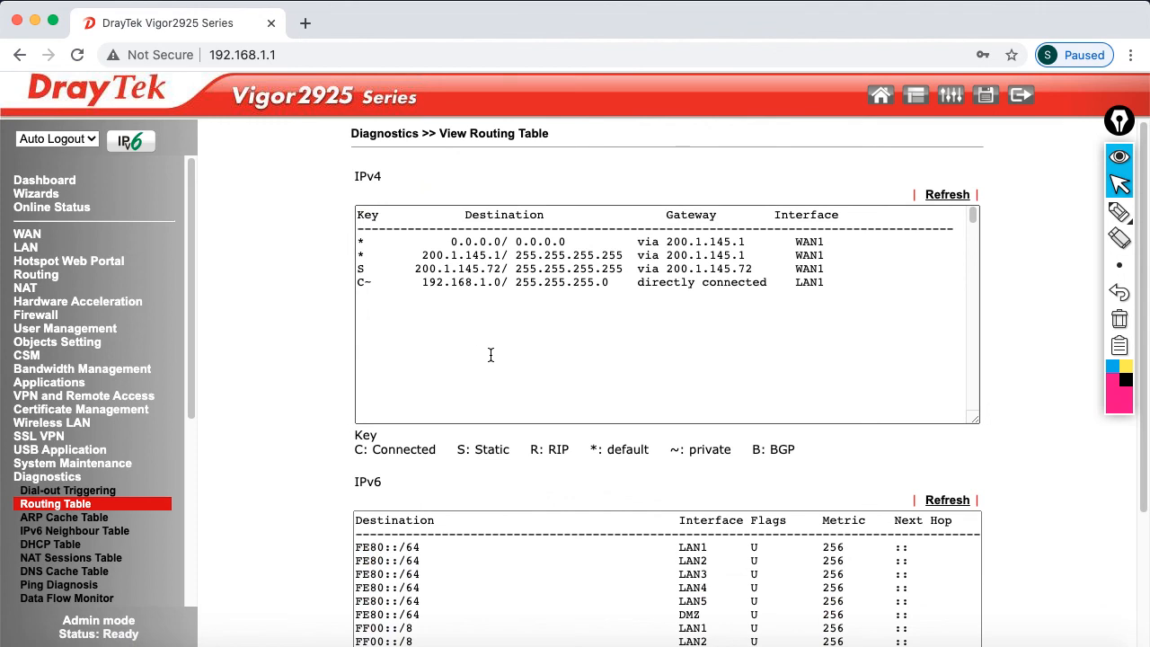
drag(452, 242, 795, 240)
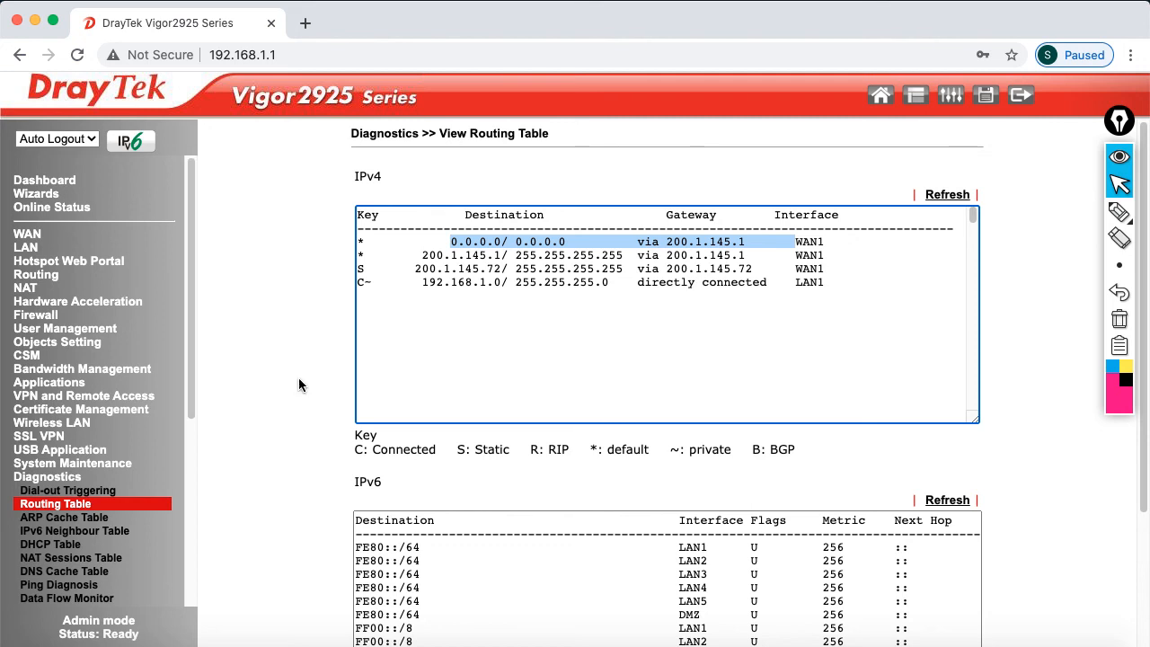
Stop the router ping and confirm 4.2.2.2 answers 3 of 3 pings
click(893, 645)
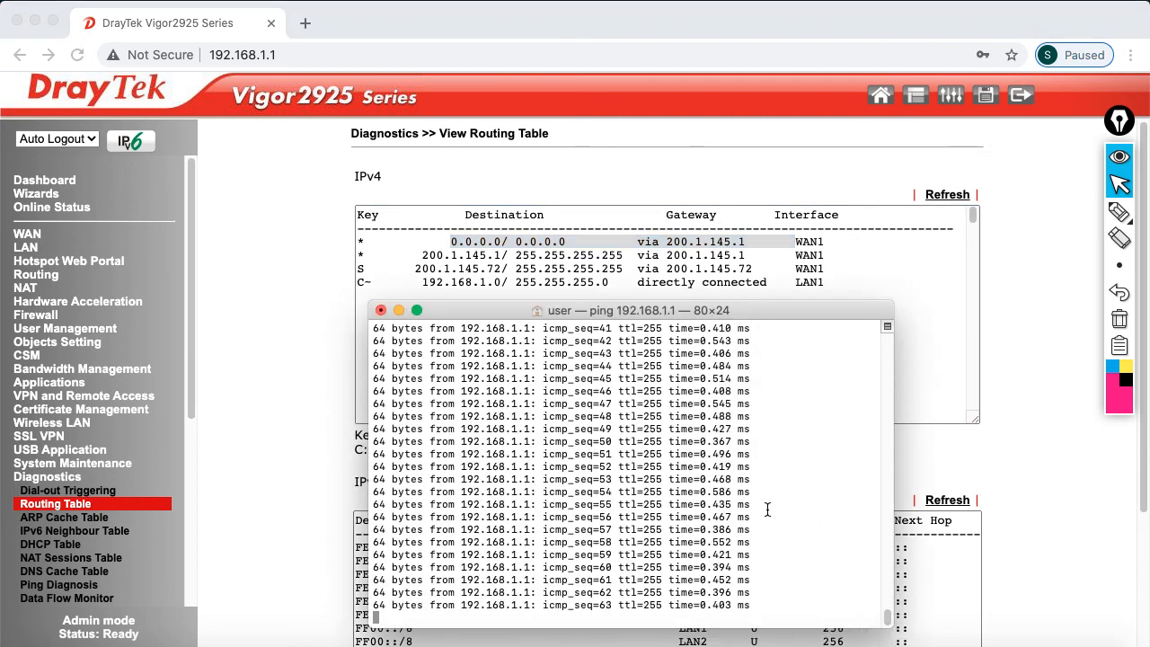
key(ctrl+c)
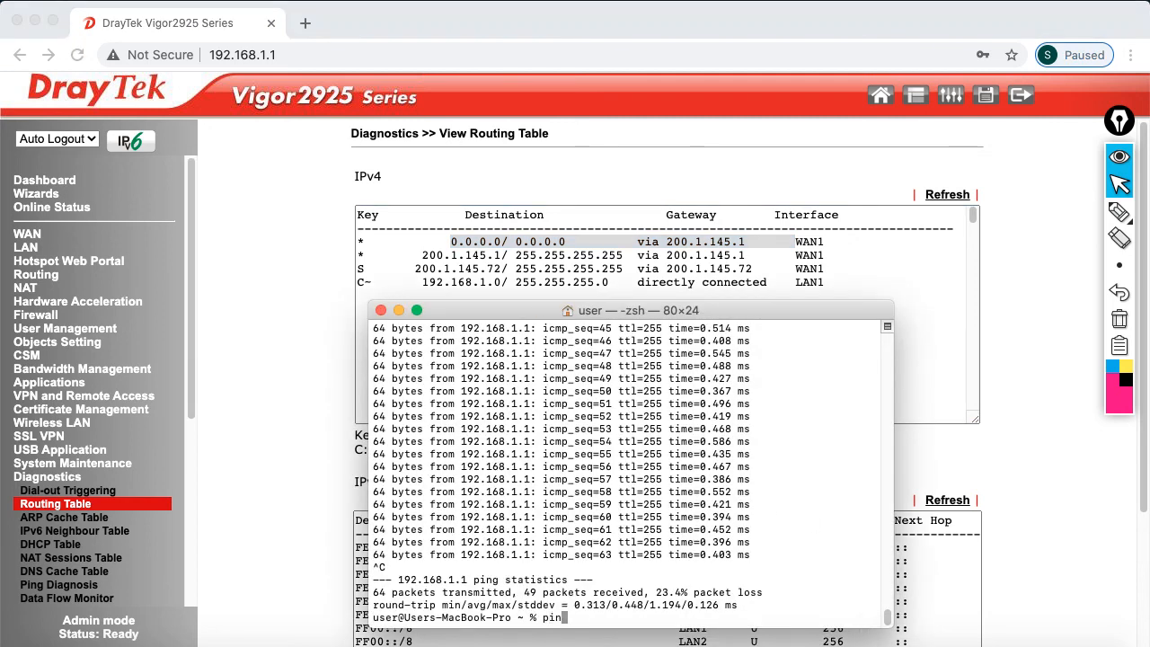
text(ping 4.2.2.2)
key(Return)
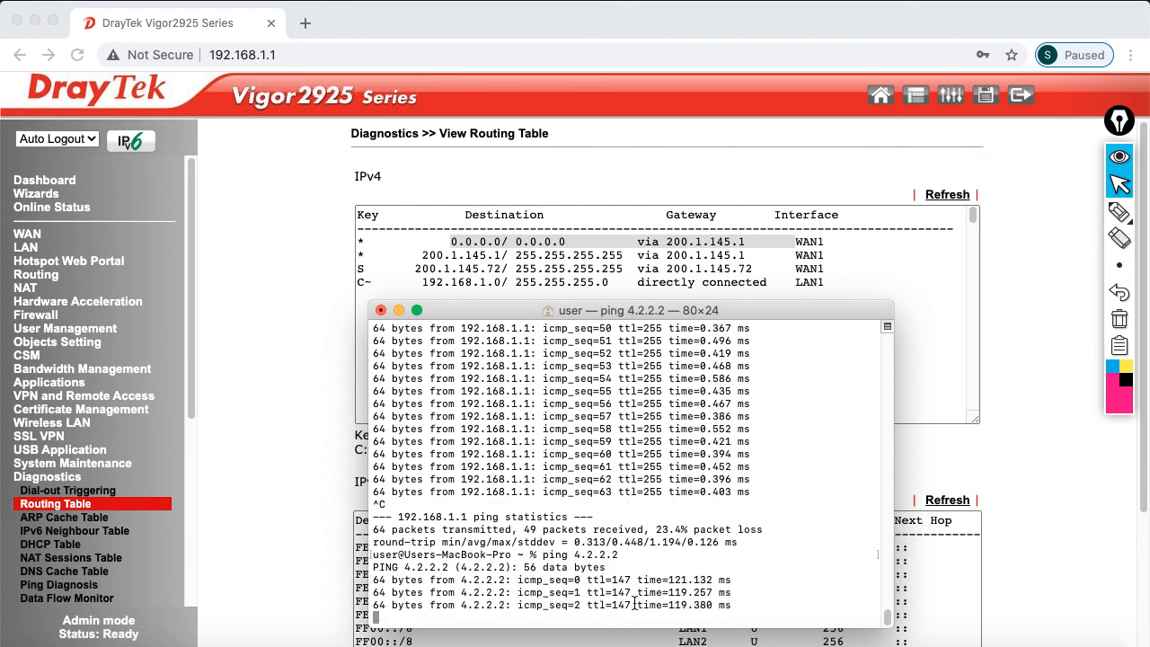
key(ctrl+c)
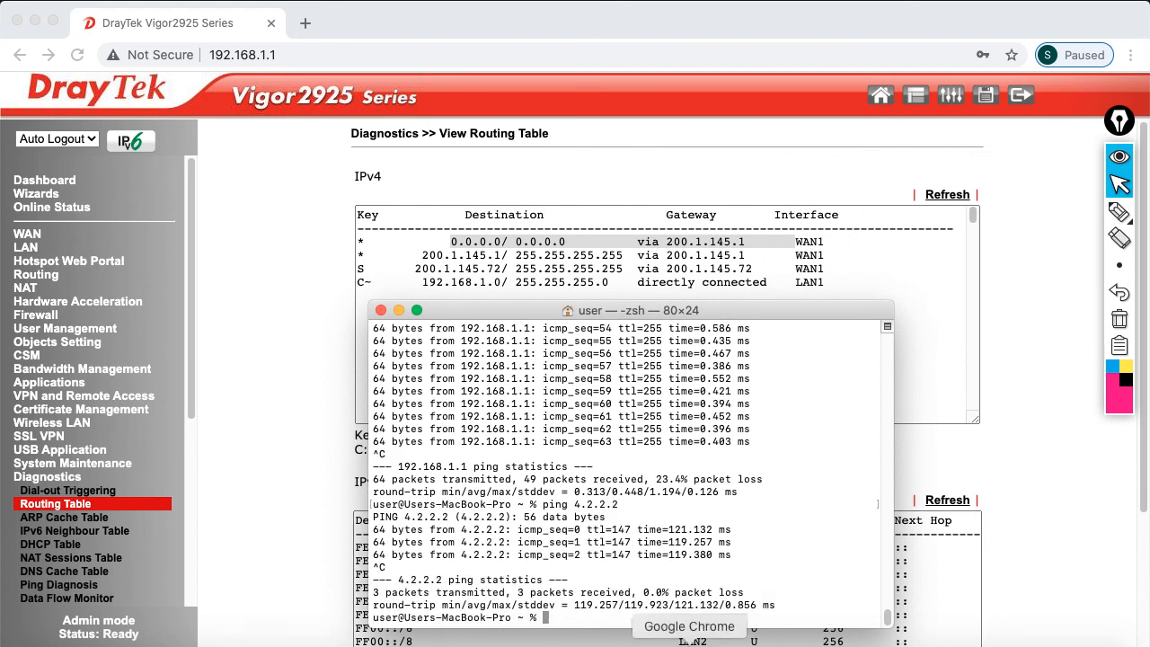
click(307, 24)
In a new tab, browse draytek.com's All Routers product page
click(306, 23)
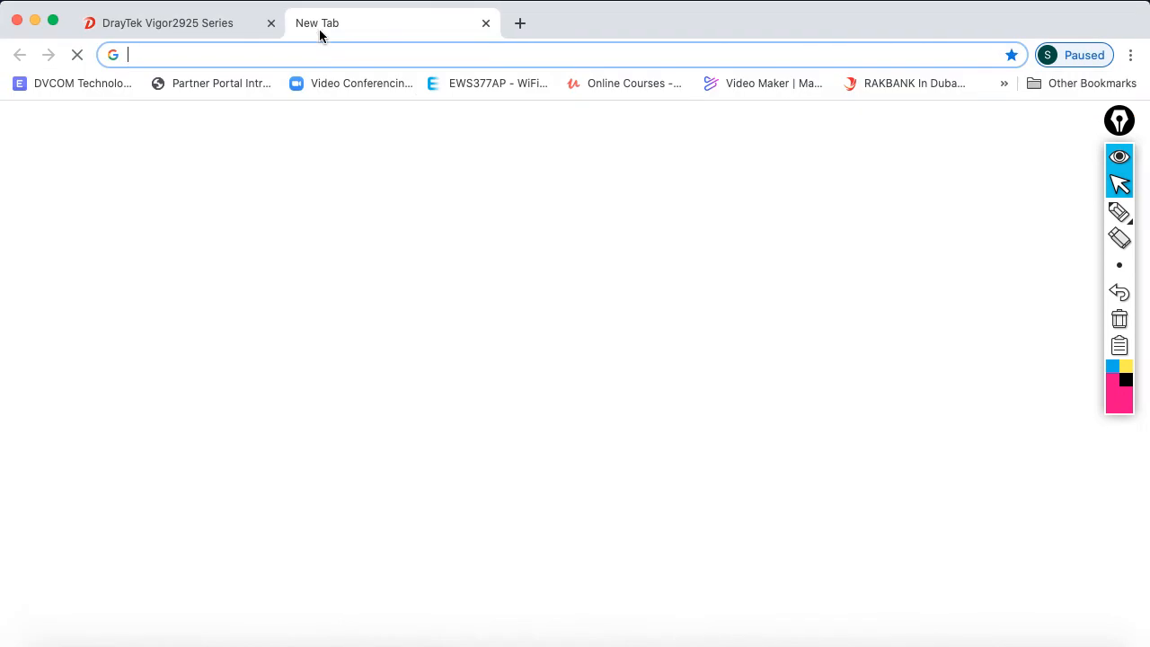
text(www.draytek.com)
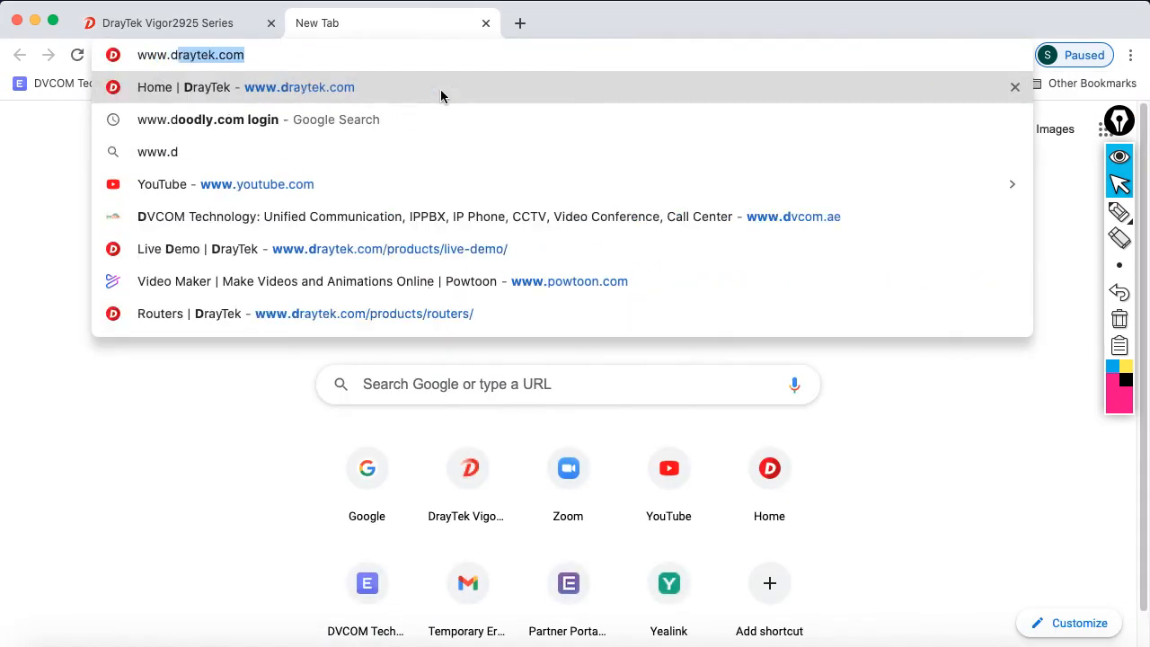
click(440, 89)
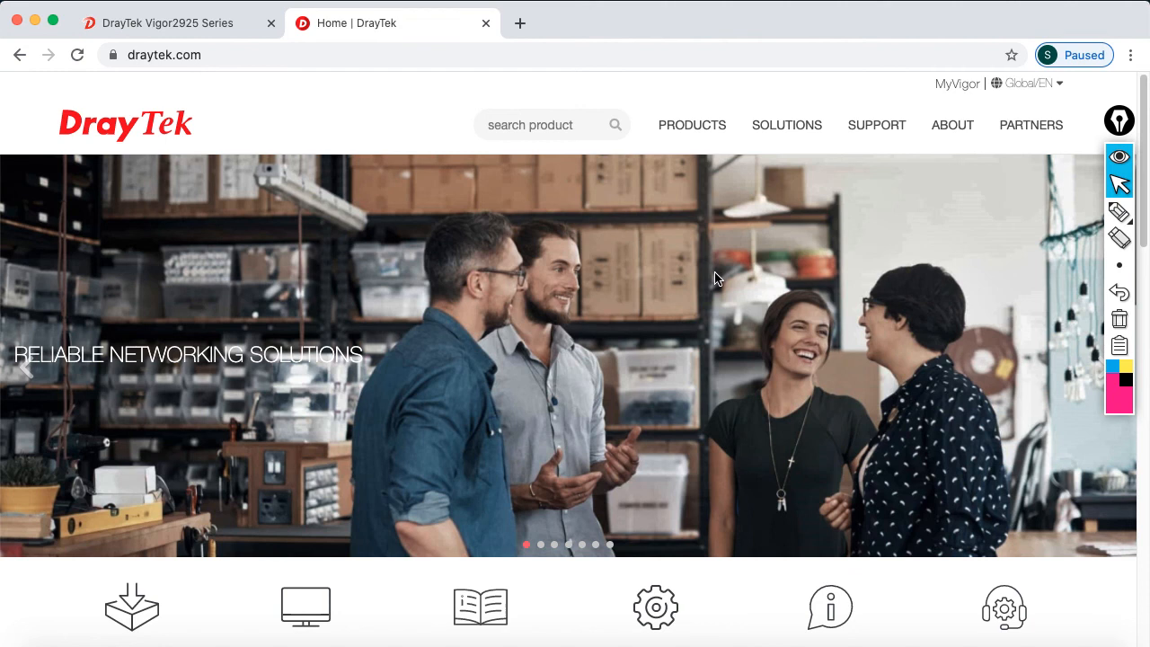
mouse_move(690, 132)
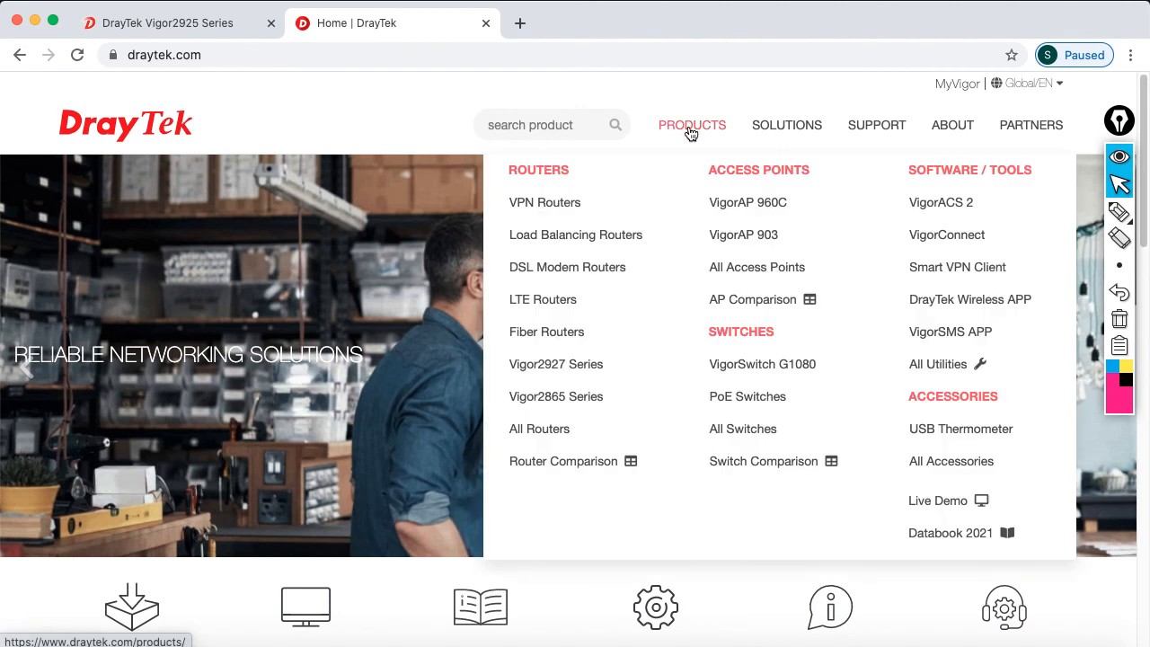
click(582, 430)
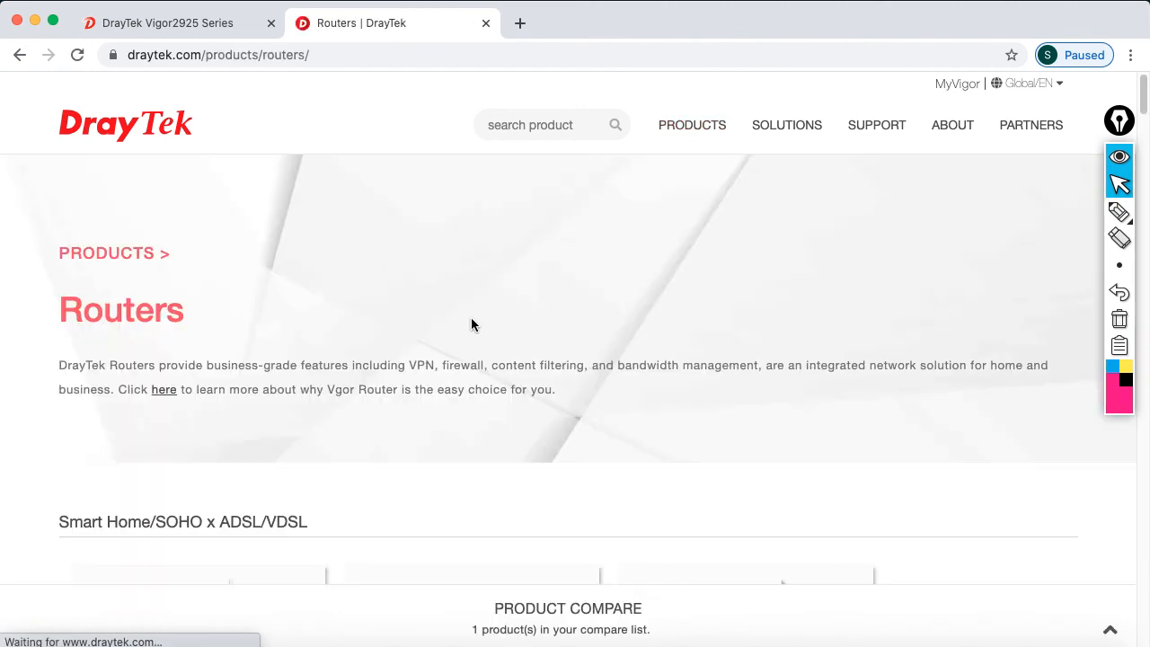
scroll(551, 381, down, 10)
scroll(557, 372, down, 10)
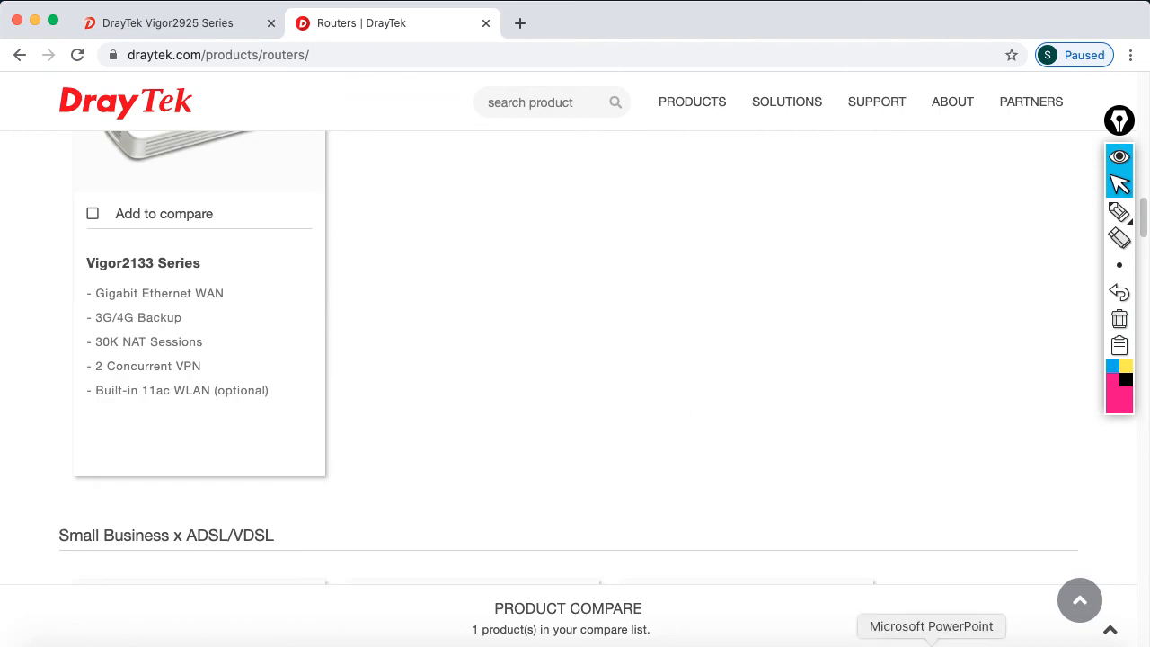
Play PowerPoint's closing thank-you slide 4 as a full-screen slide show
click(932, 644)
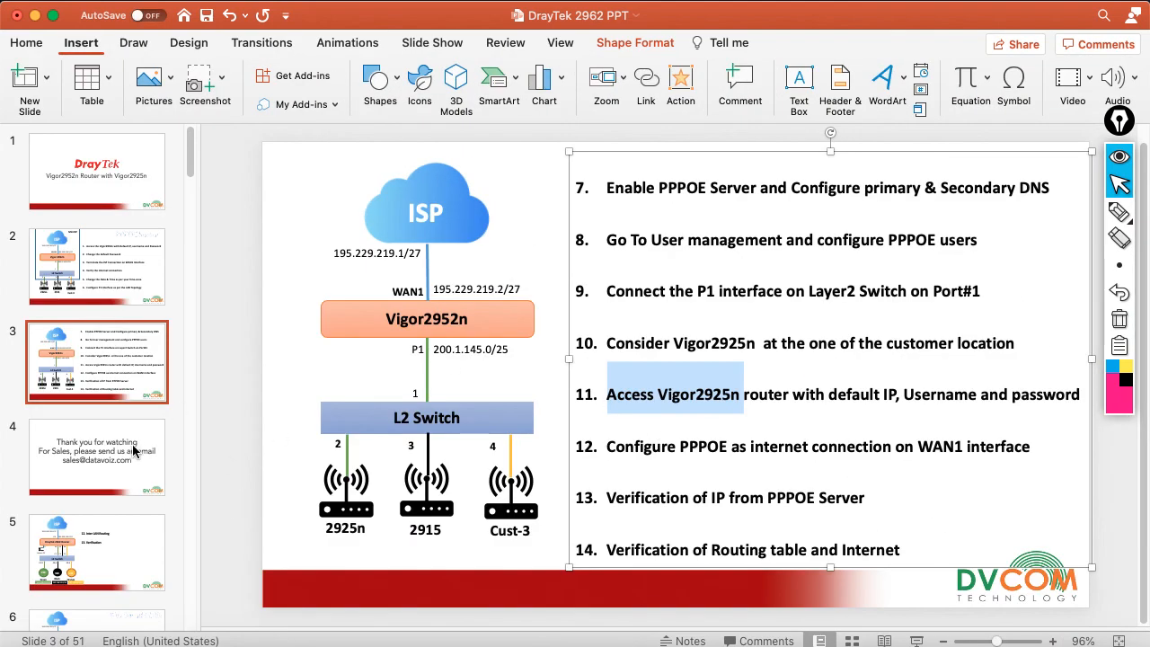
click(127, 447)
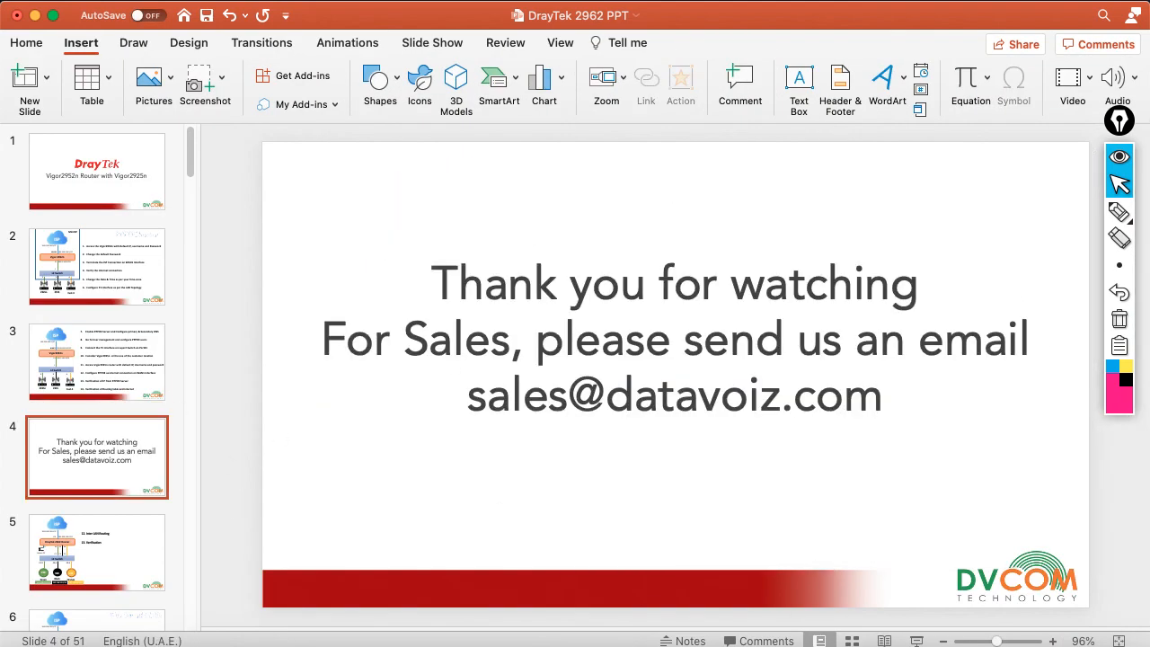
click(916, 641)
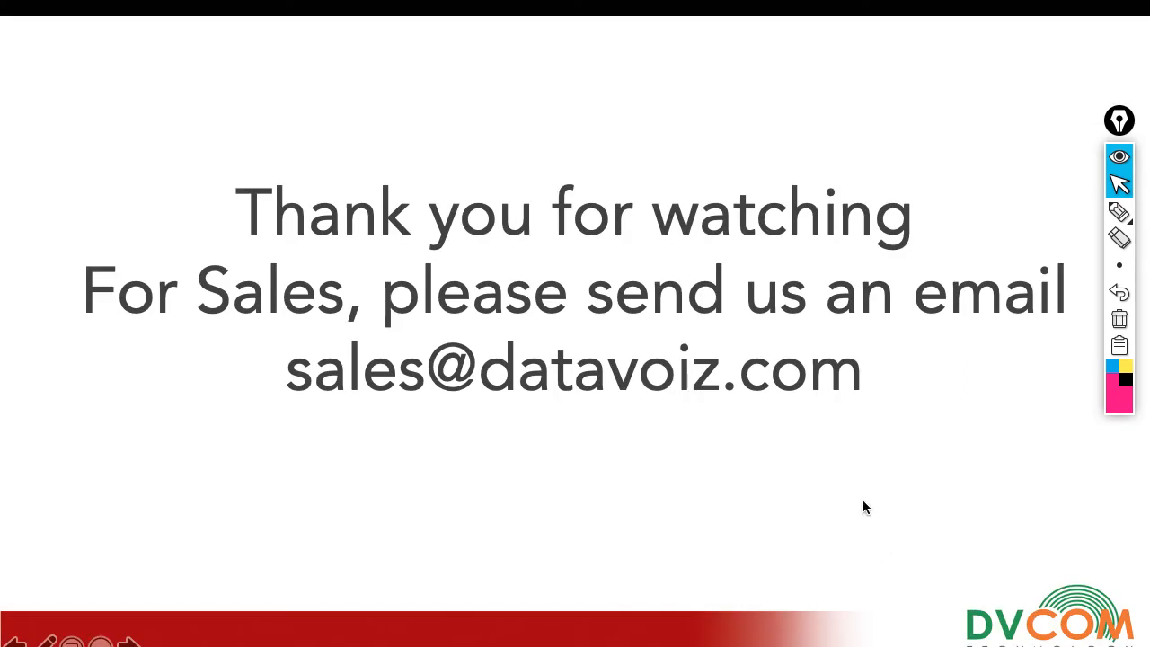